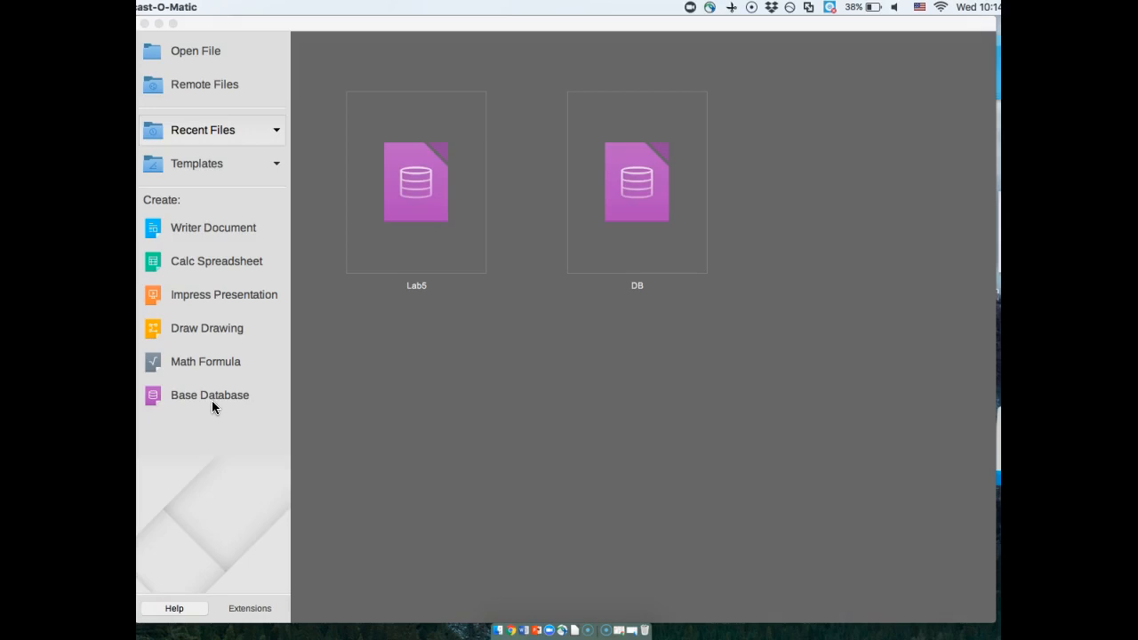
- Create a new embedded HSQLDB database that is not registered and opens for editing once saved
click(206, 397)
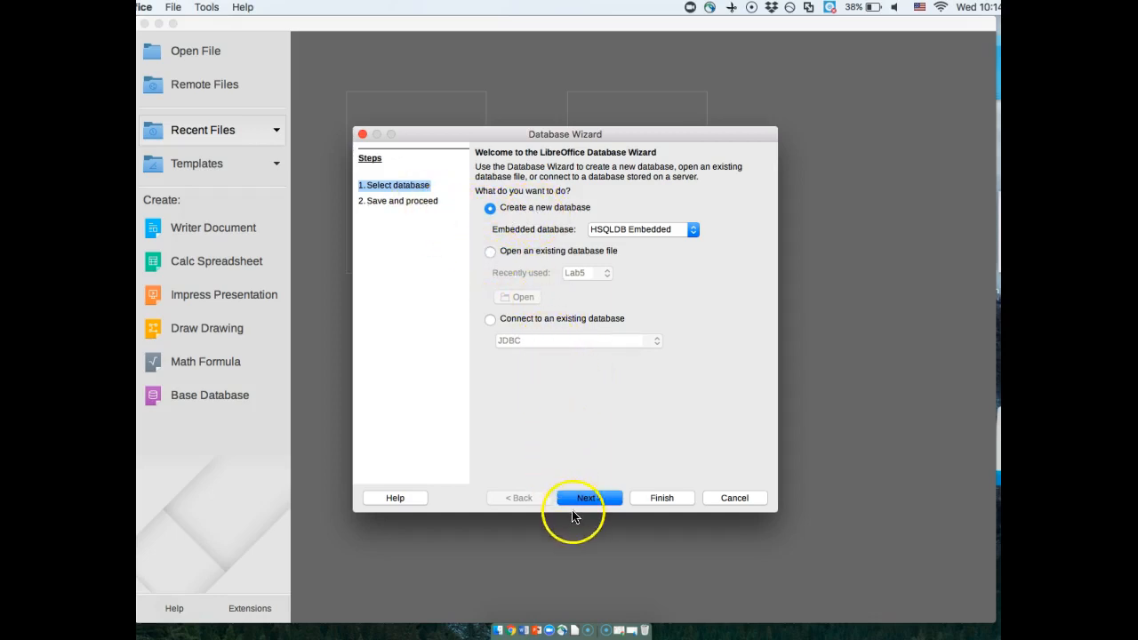
click(409, 201)
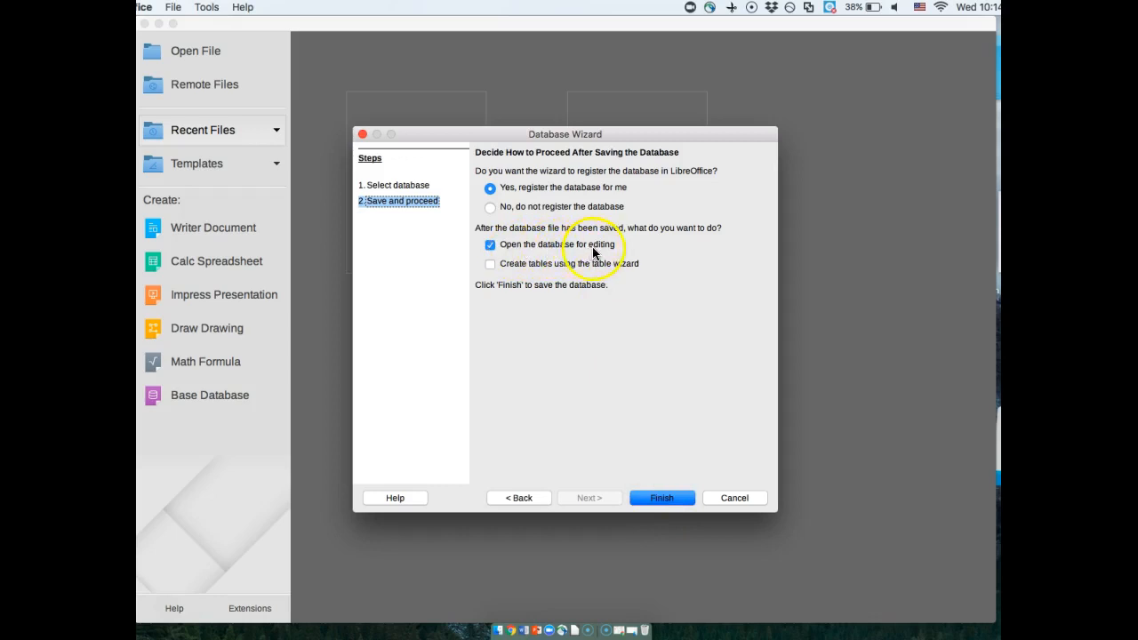
click(490, 207)
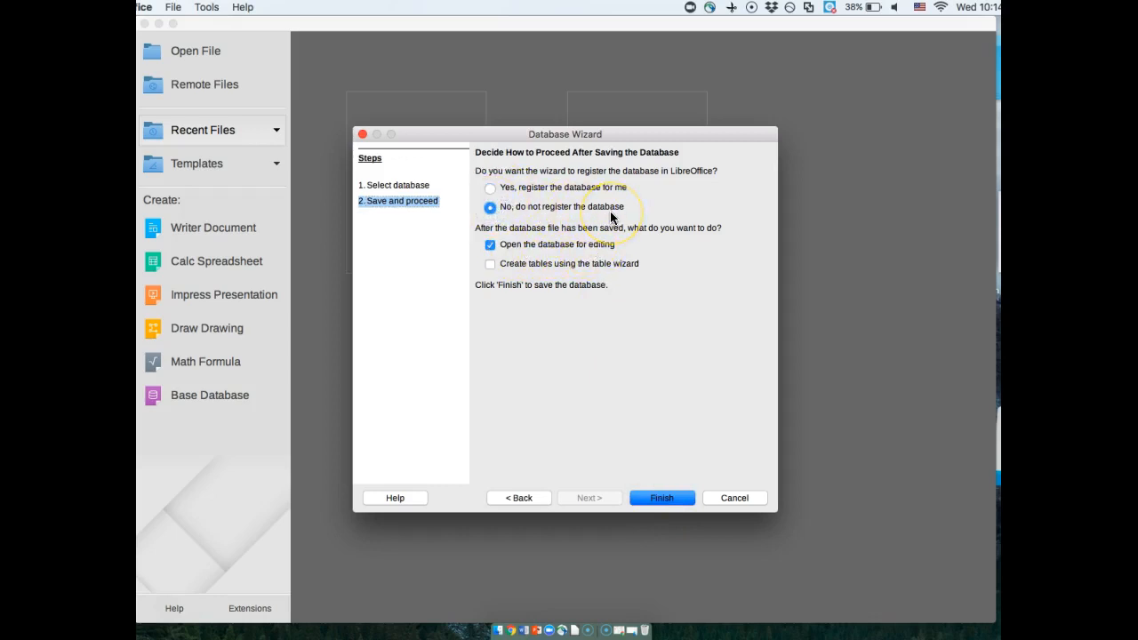
click(668, 505)
click(668, 504)
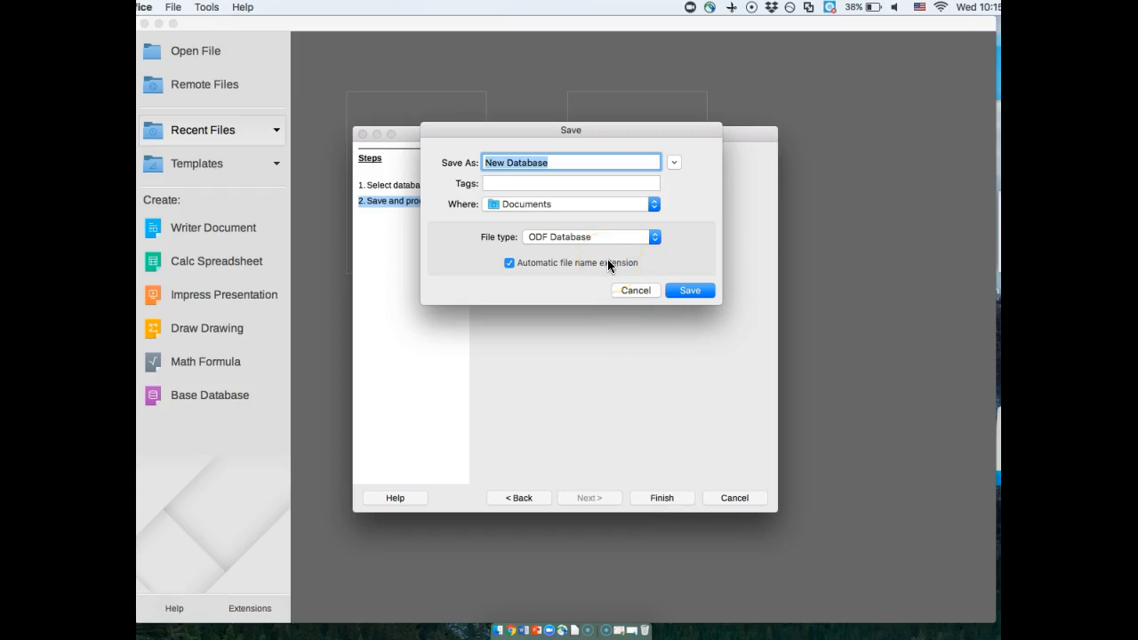
- Save the database in Documents, naming it Lab5_ followed by the author's first name and last initial
text(Lab5_Elah)
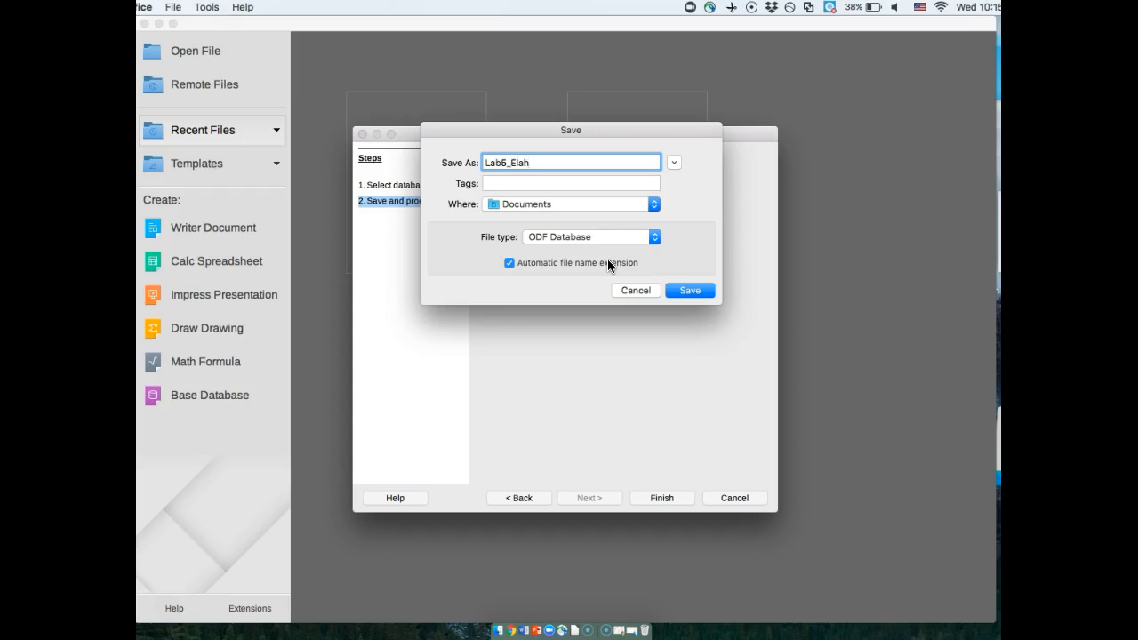
text(eJ)
click(685, 293)
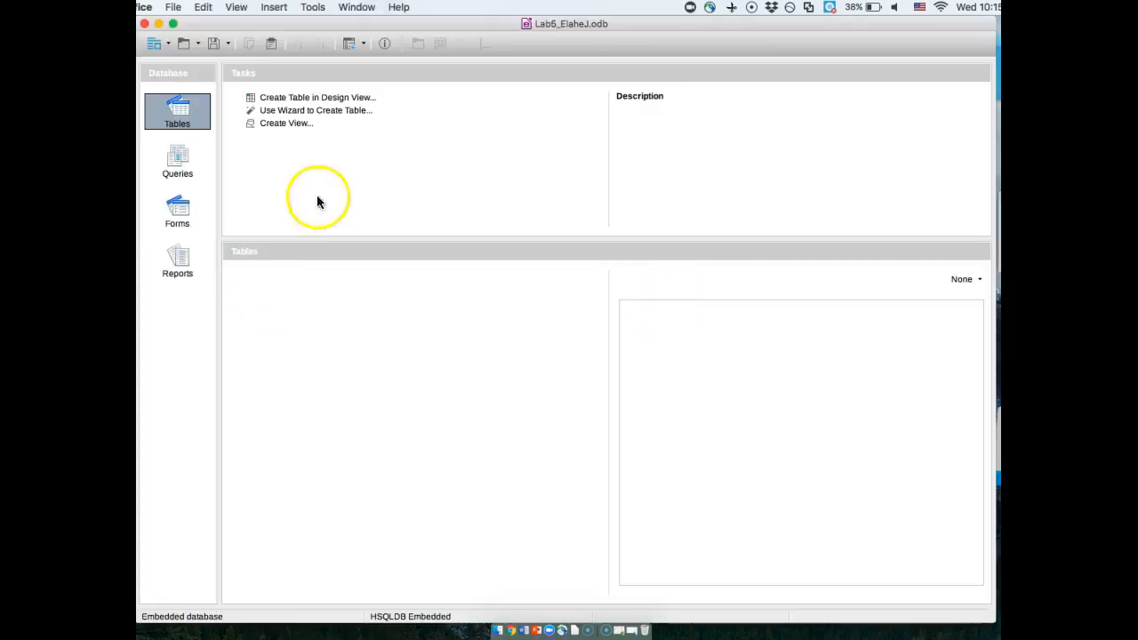
- Start a new table in Design View and add a colonistID field of type Integer [ INTEGER ]
click(297, 101)
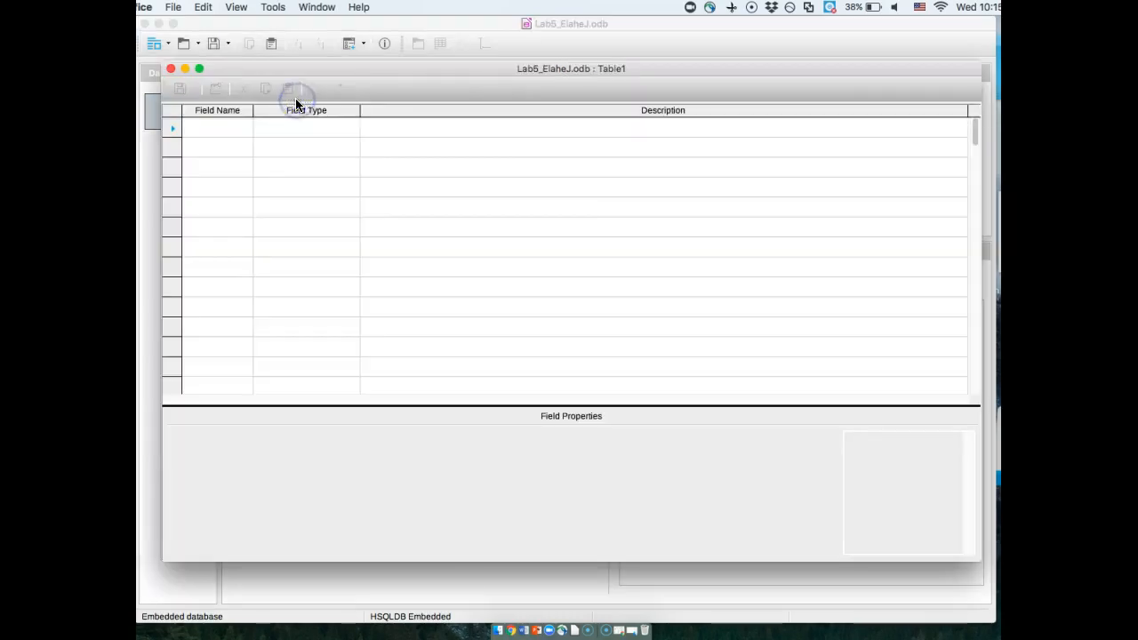
click(234, 126)
text(colonist)
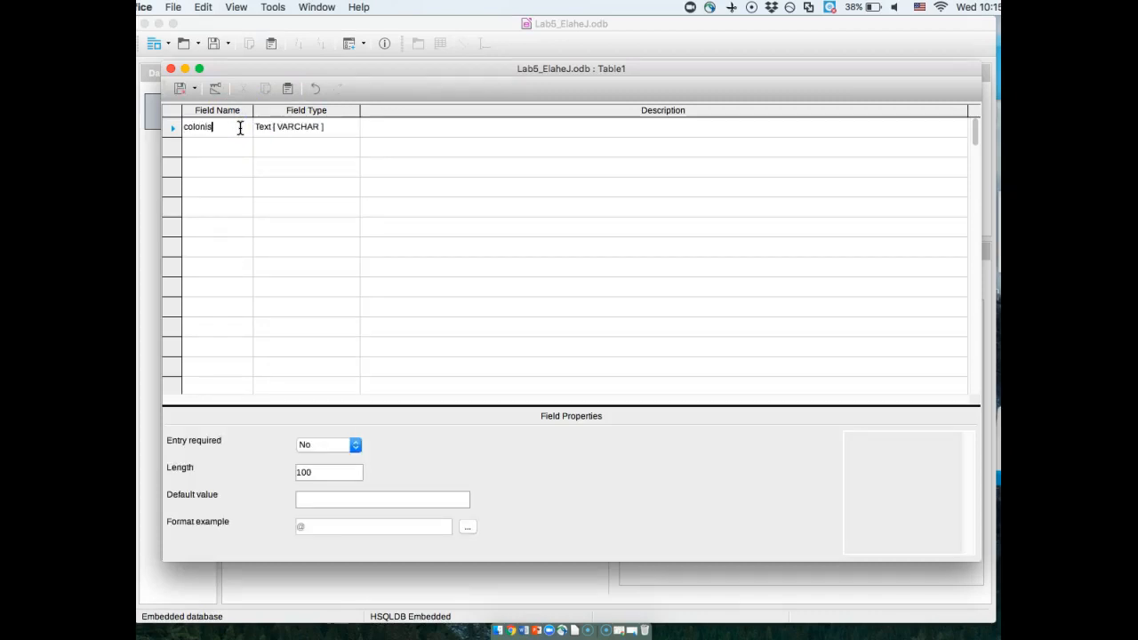
click(318, 129)
text(ID)
click(345, 129)
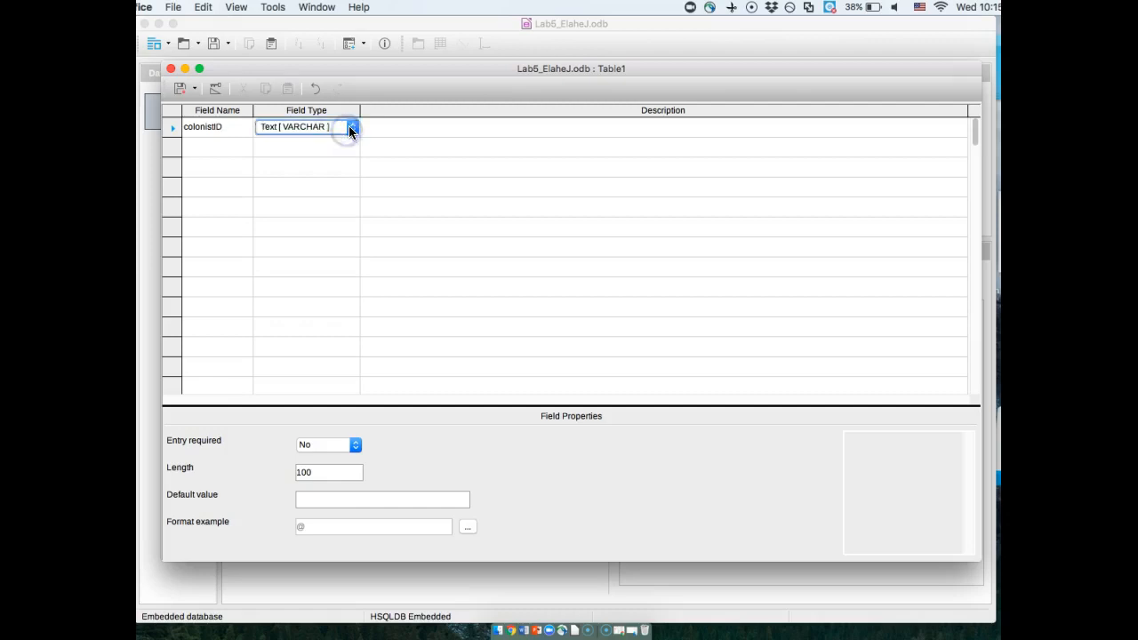
click(348, 126)
drag(398, 197, 401, 145)
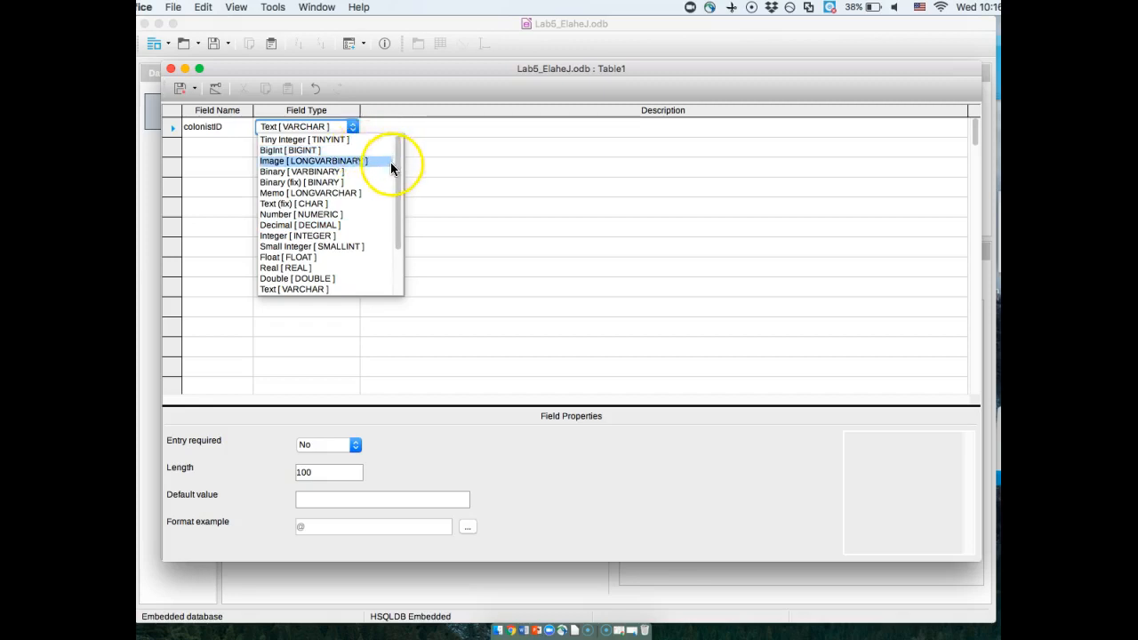
click(340, 235)
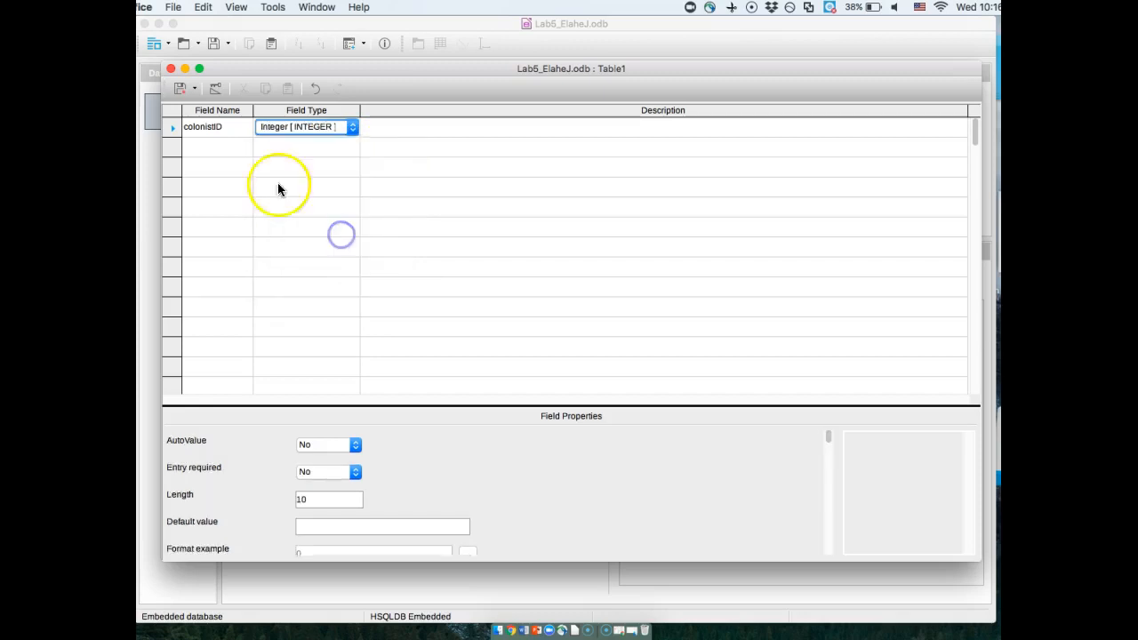
- Add a second field named colonistName with the type Text (fix) [ CHAR ]
click(209, 148)
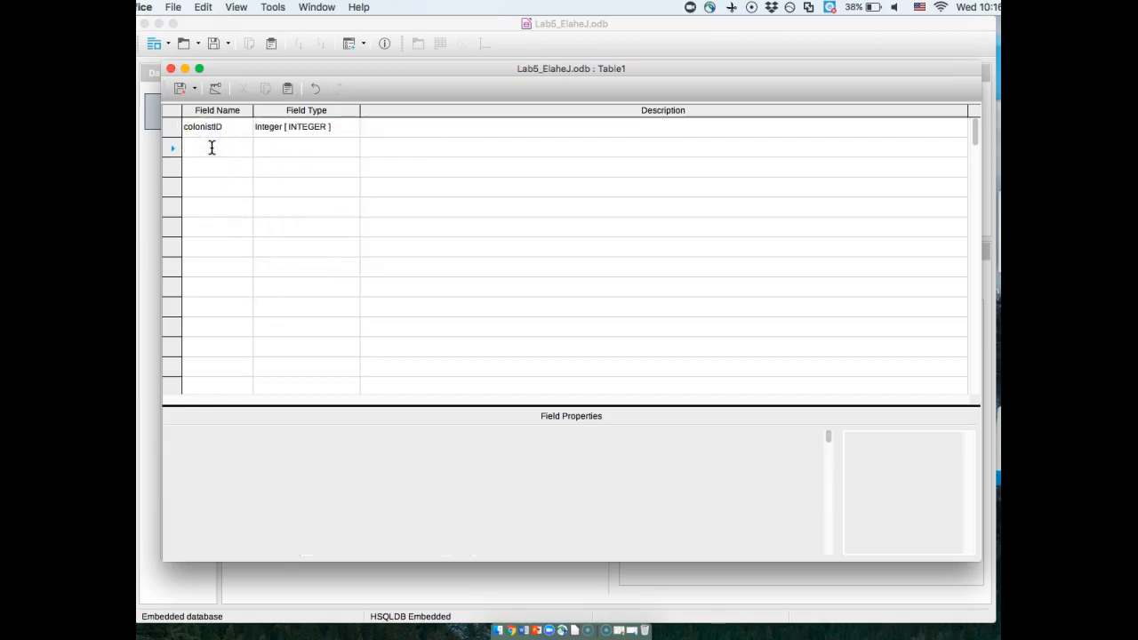
text(colonistName)
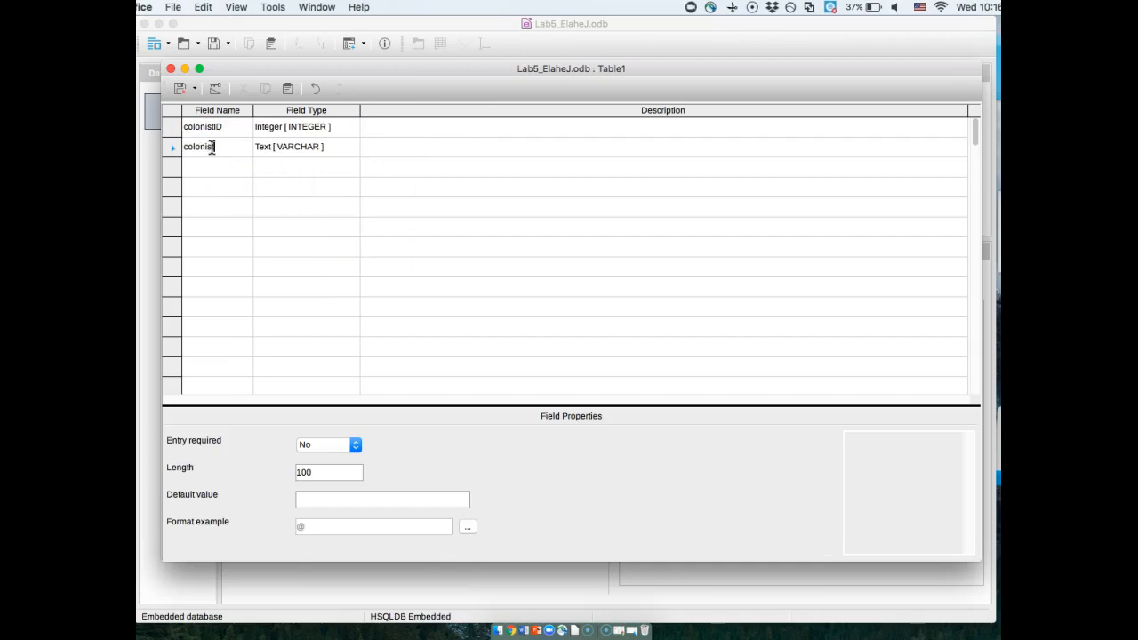
click(346, 146)
click(351, 147)
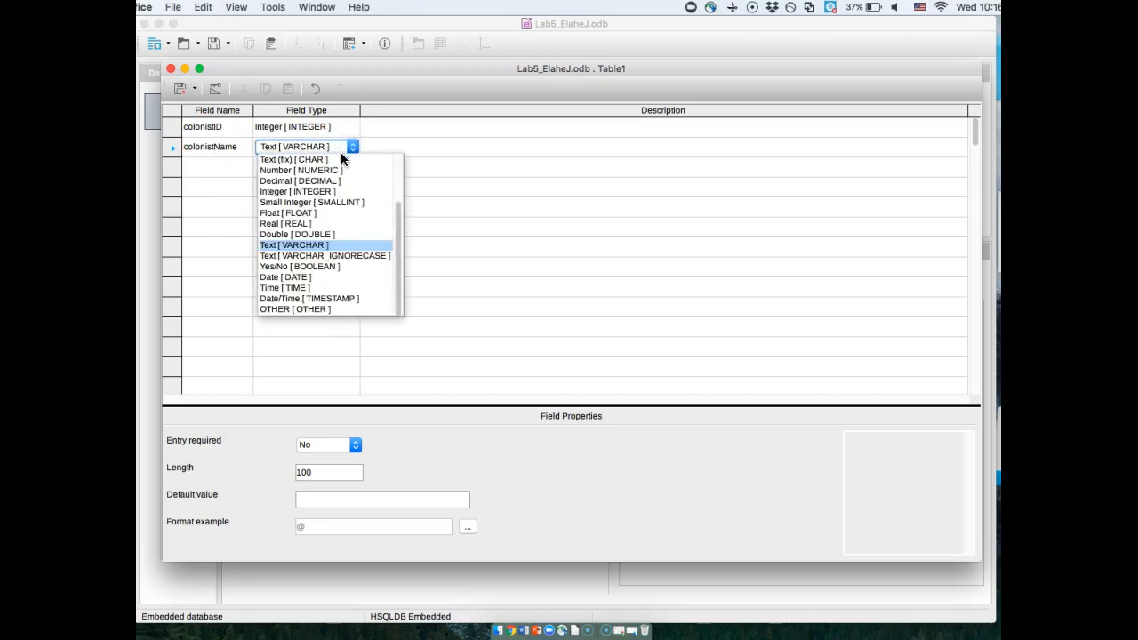
click(330, 163)
- Add a third field named colonistDOB with the type Date [ DATE ]
click(206, 172)
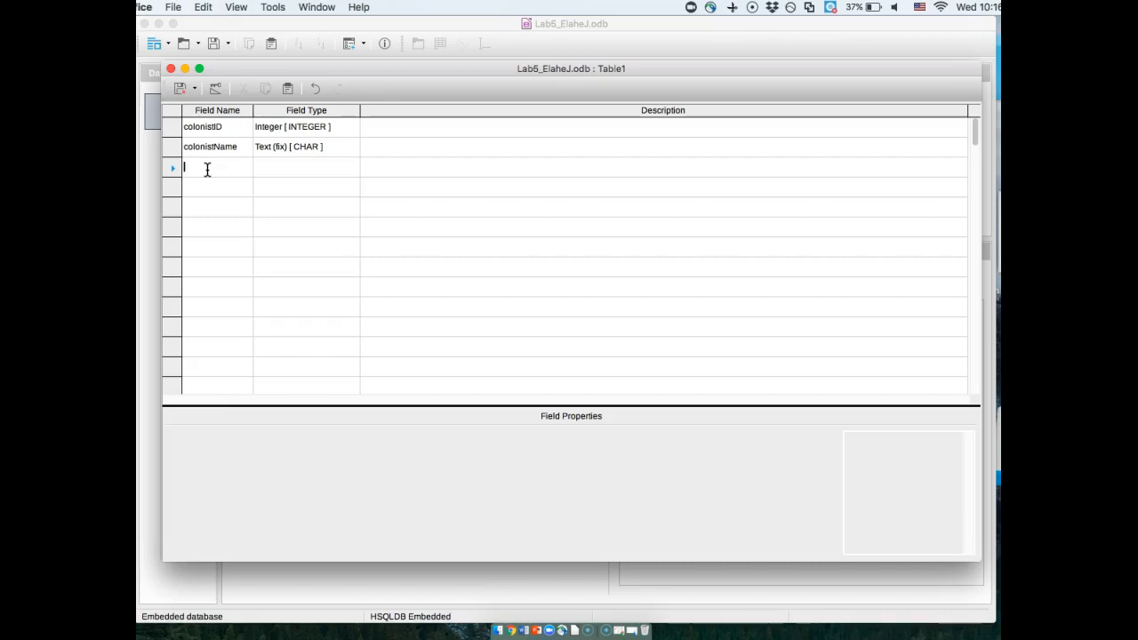
text(co)
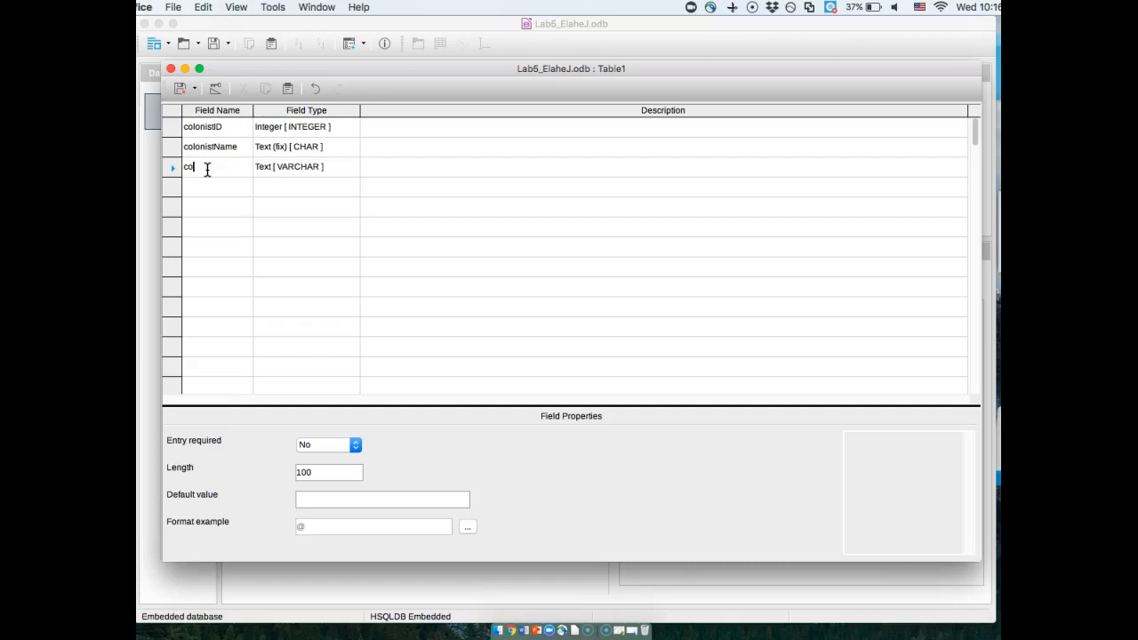
text(lonistID)
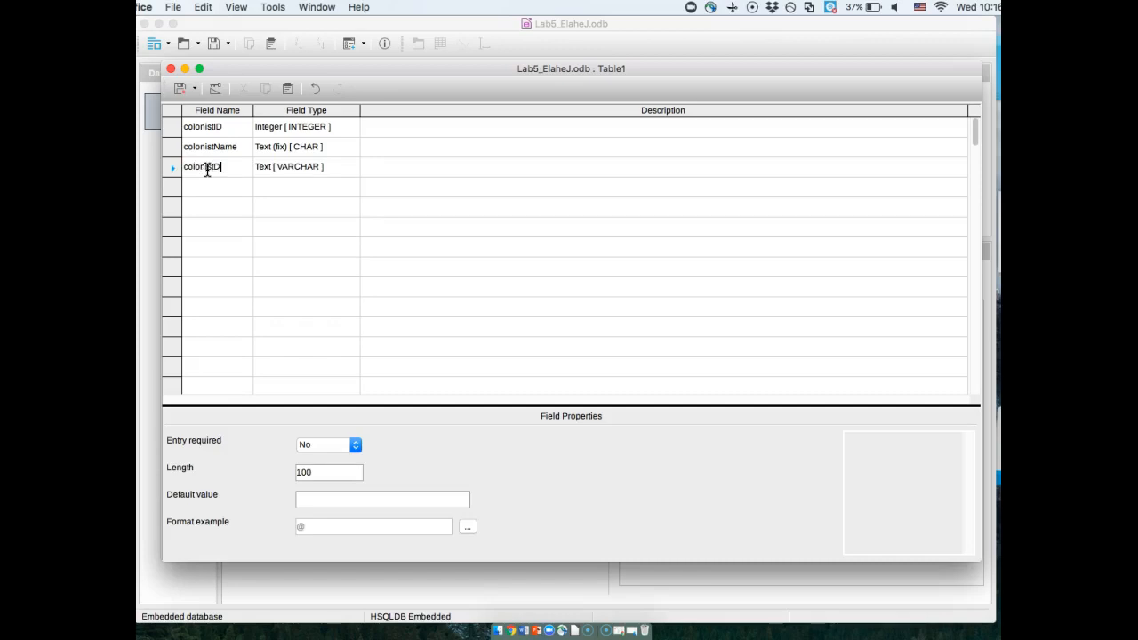
text(OB)
click(347, 166)
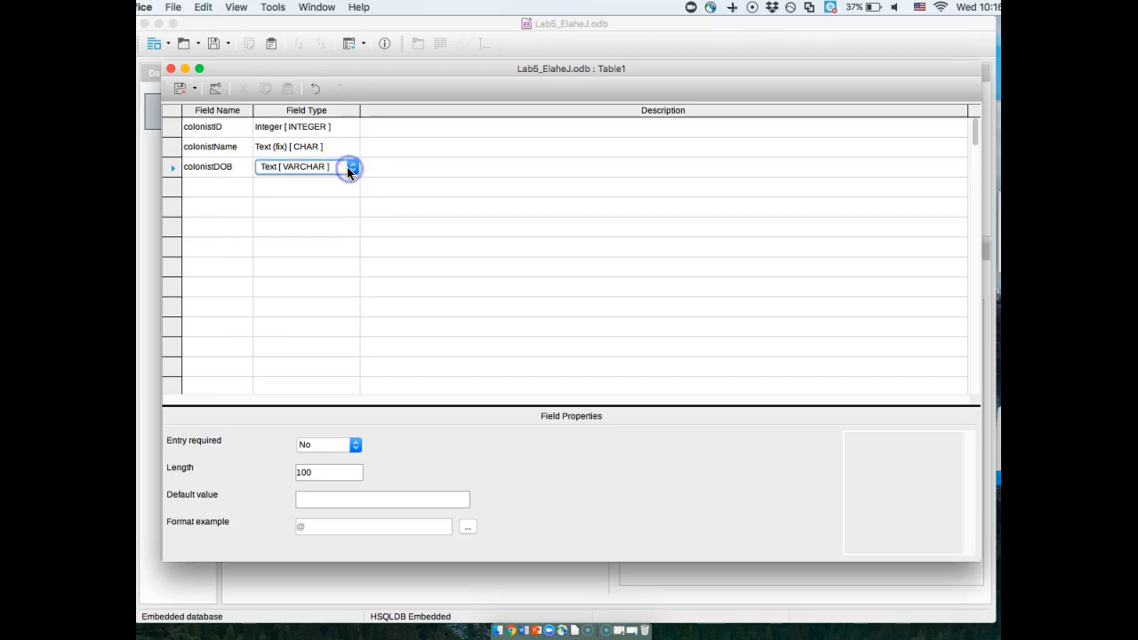
click(351, 167)
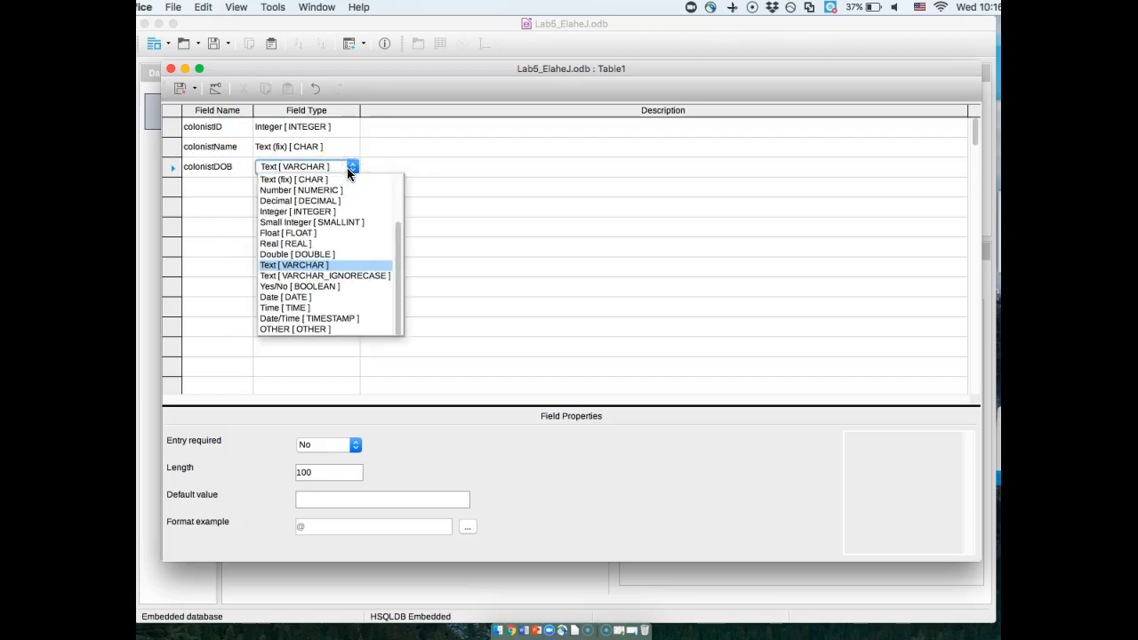
click(302, 296)
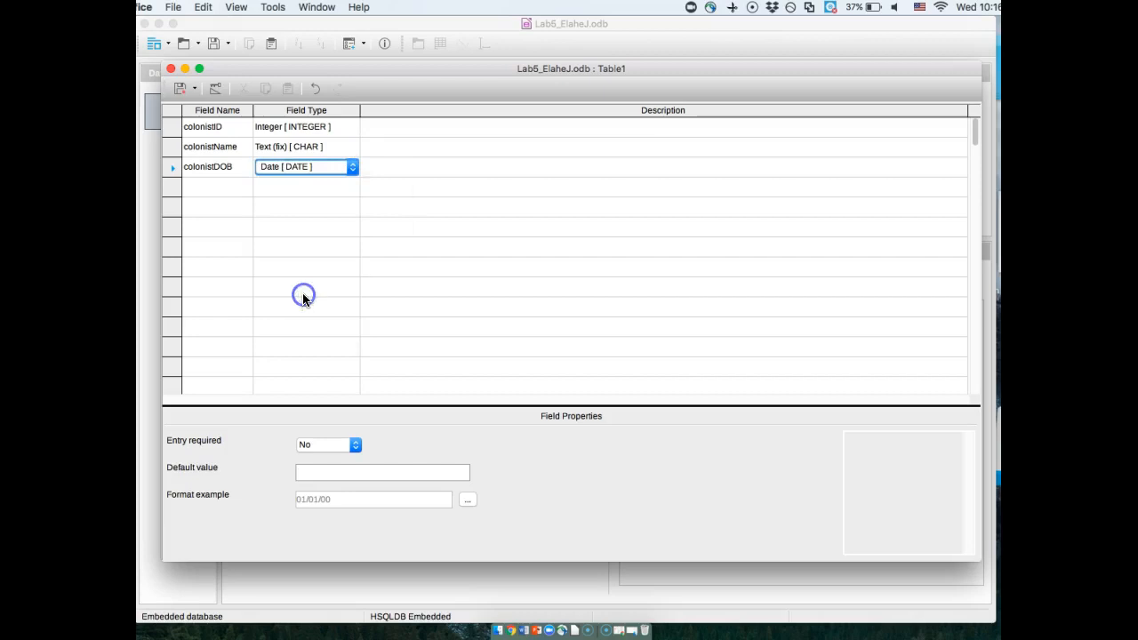
- Save the table as colonist, declining the automatic creation of a primary key
click(181, 88)
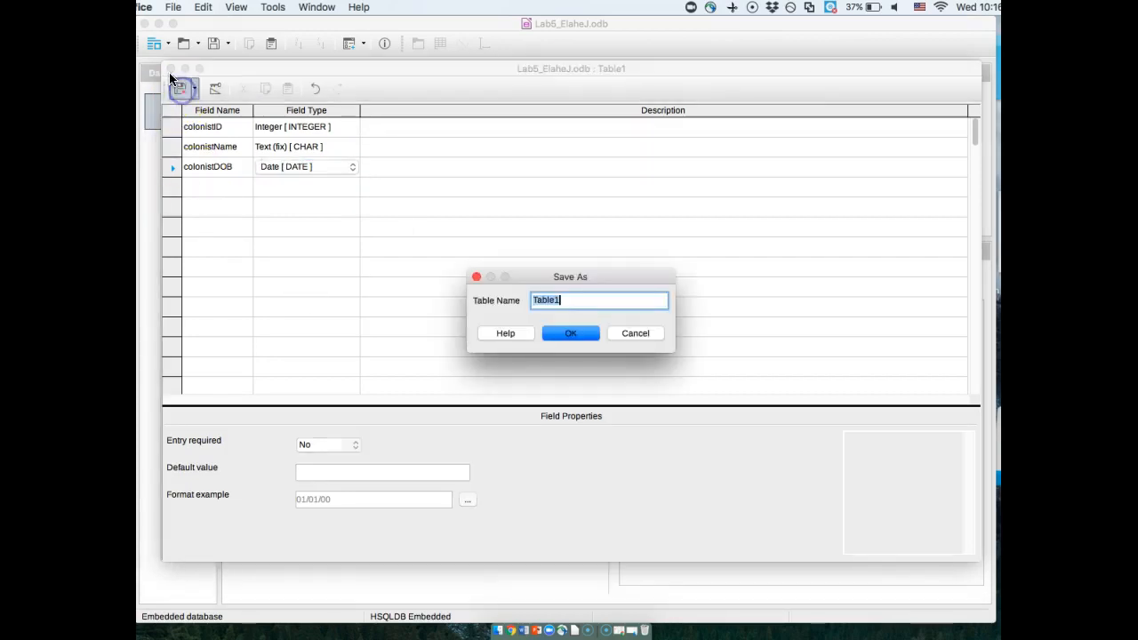
text(colonist)
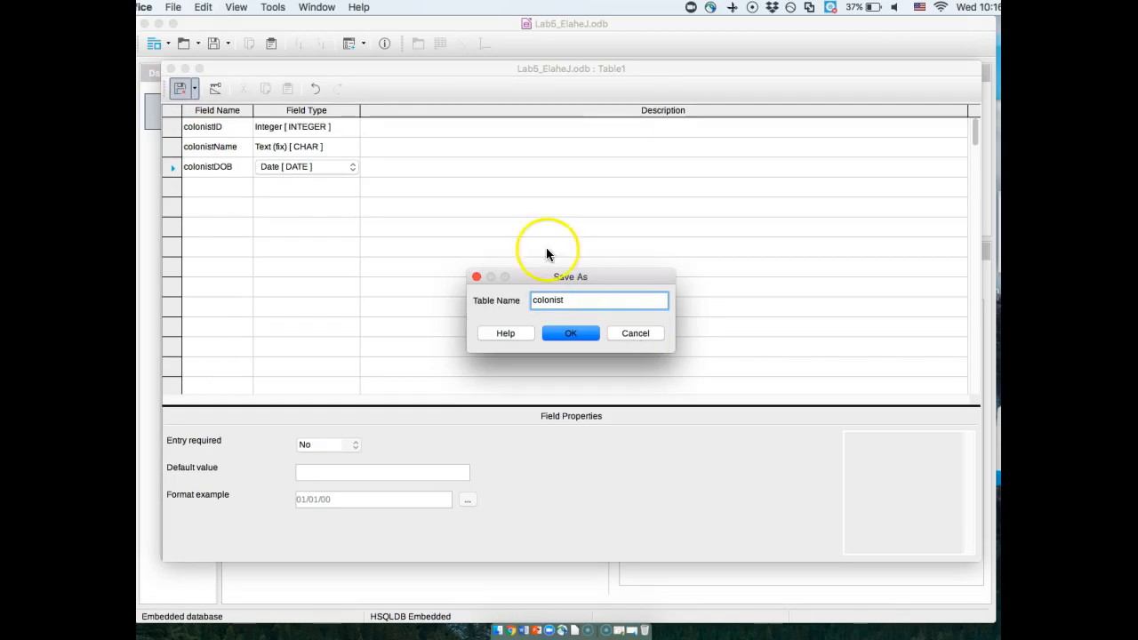
click(564, 333)
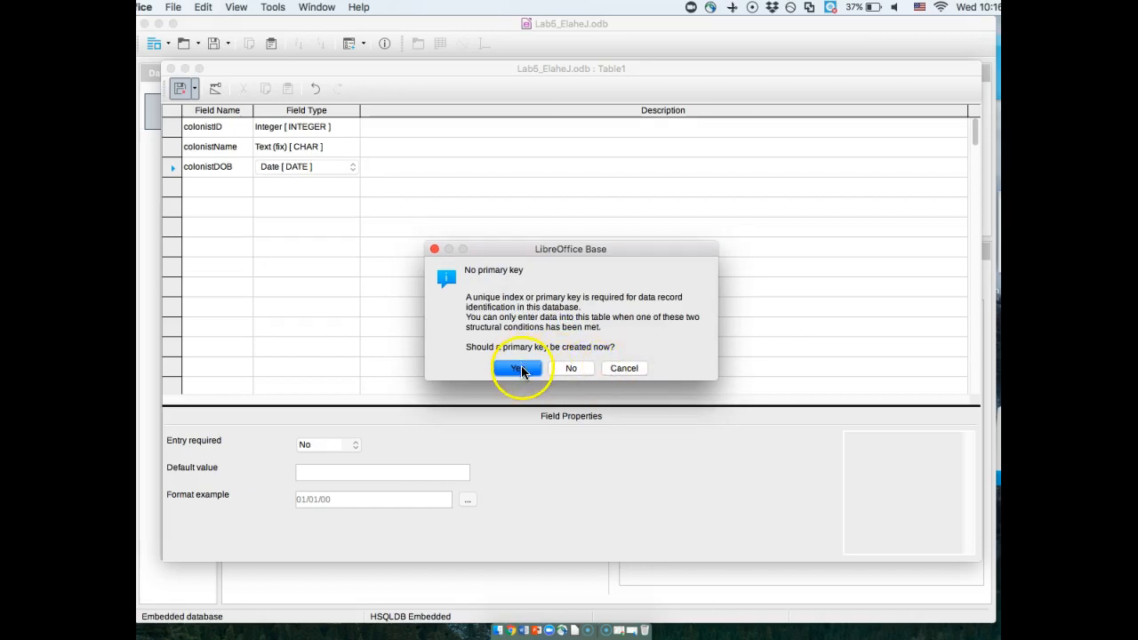
click(571, 369)
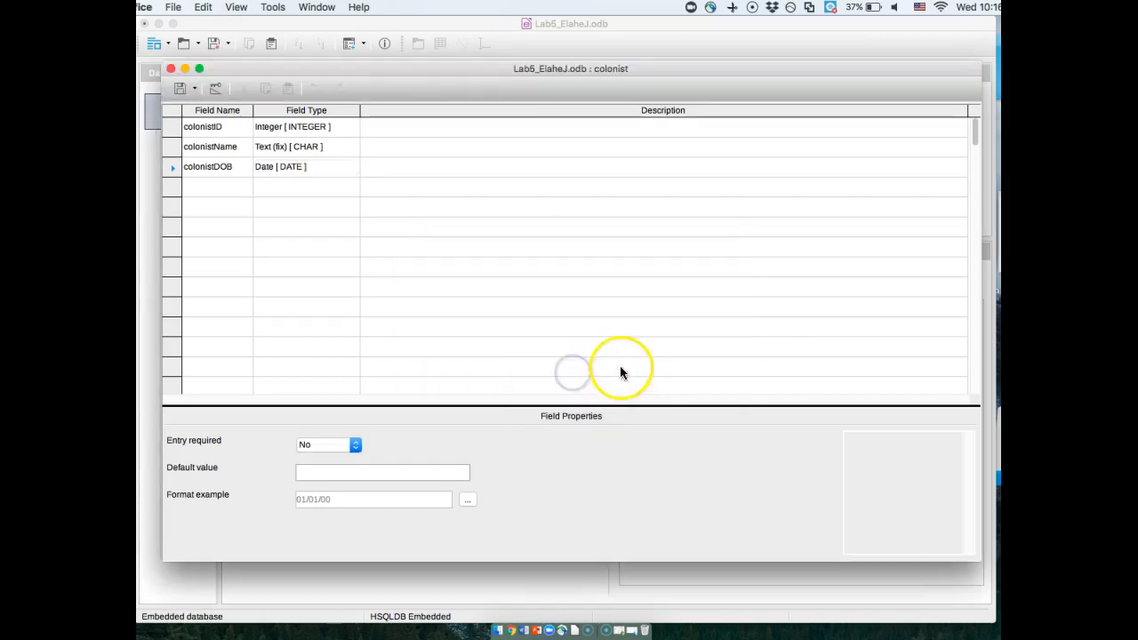
- Make colonistID the primary key of the colonist table, then save and close the table design
click(181, 129)
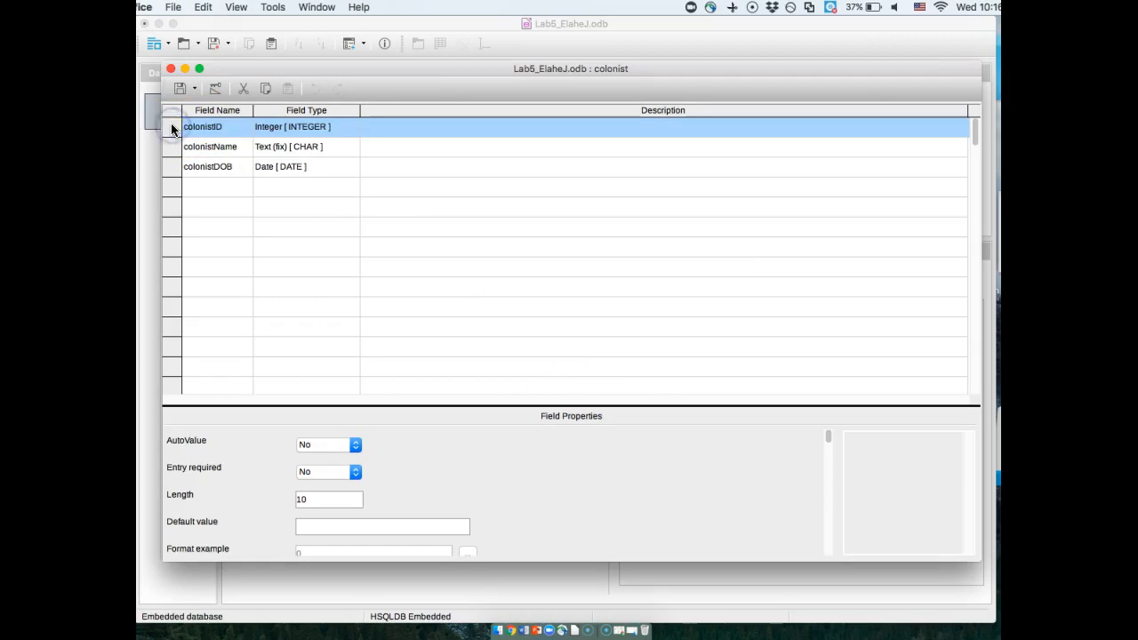
right_click(182, 129)
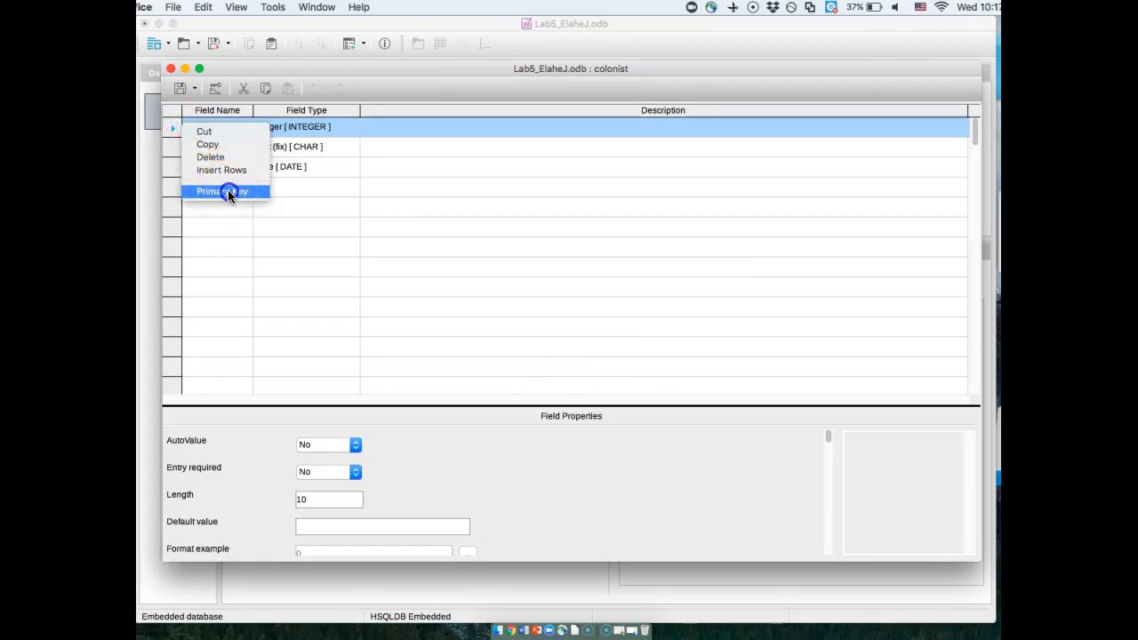
click(227, 189)
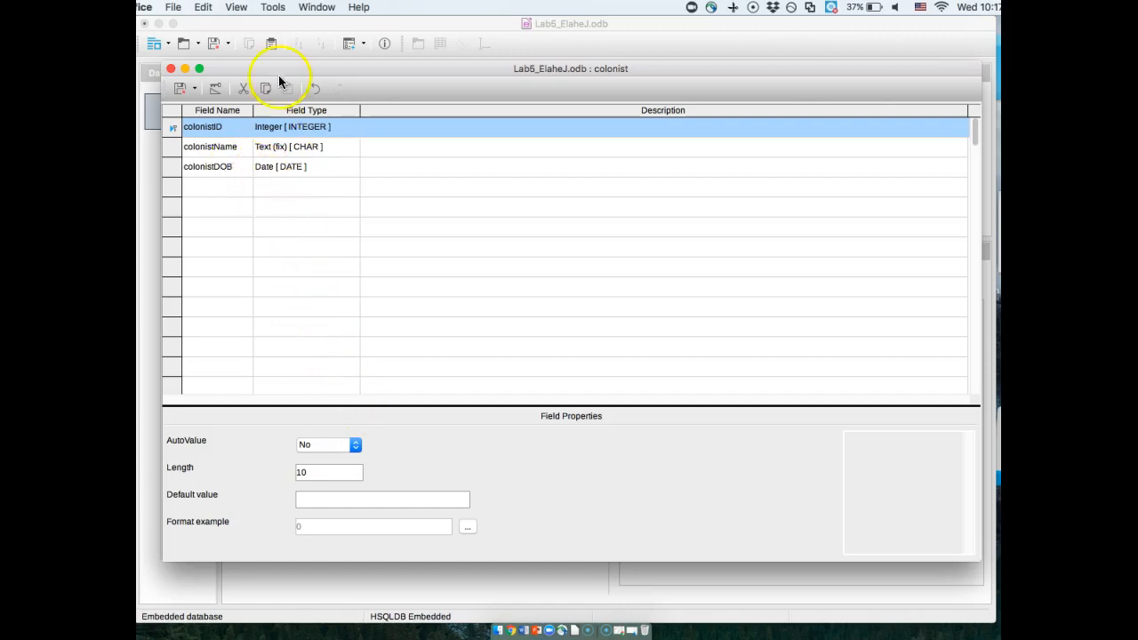
click(182, 88)
click(171, 69)
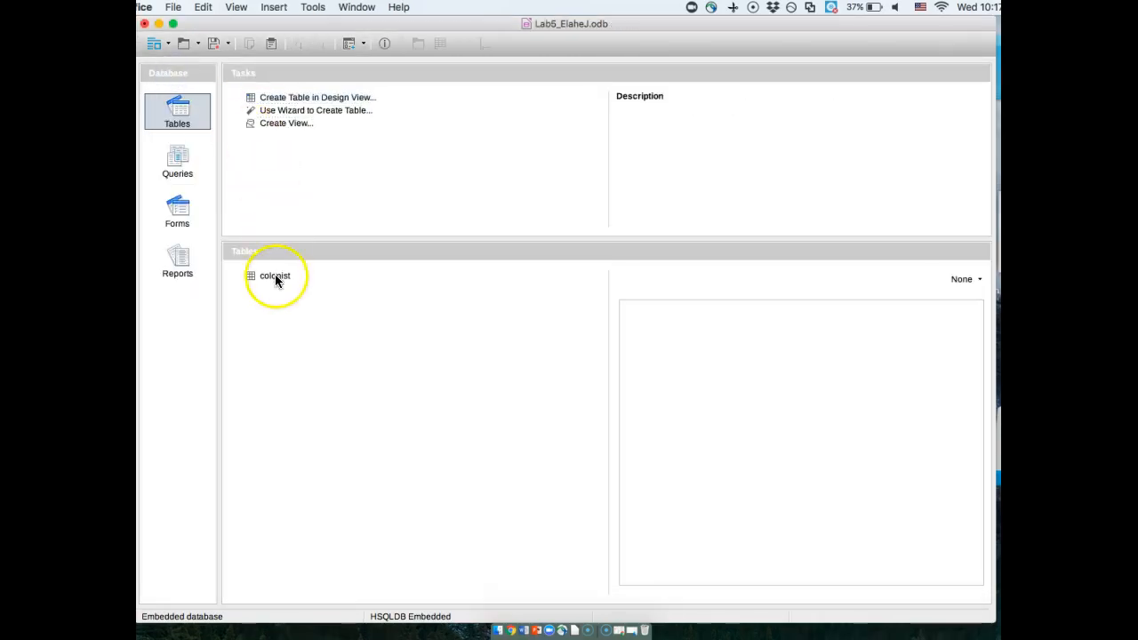
- Start another table in Design View and add a physicianID field of type Decimal [ DECIMAL ]
click(272, 96)
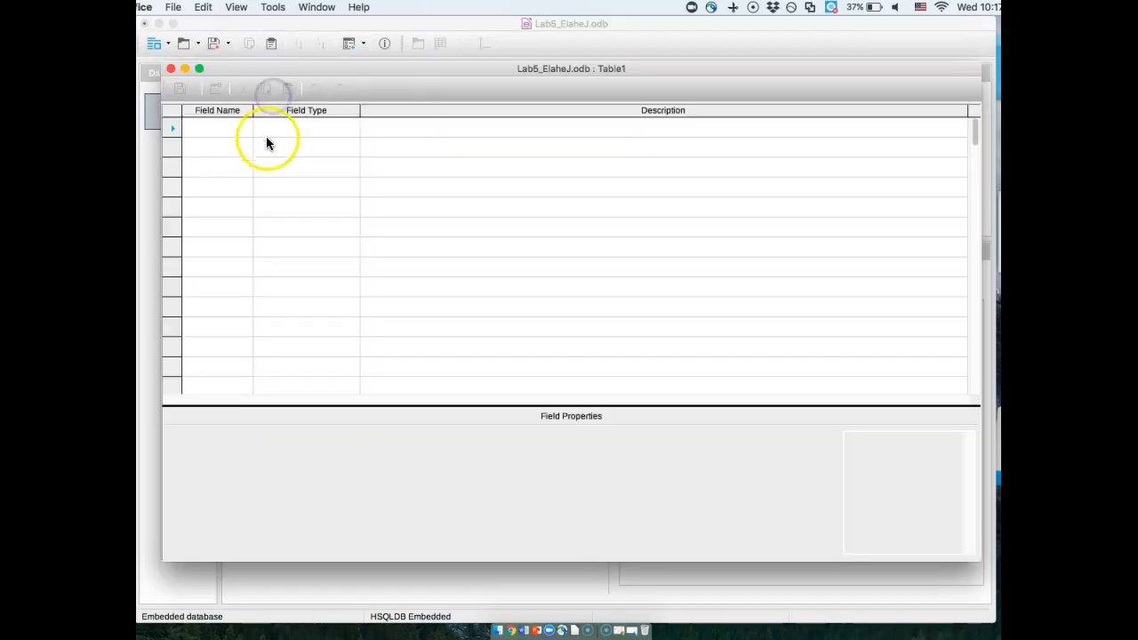
click(218, 130)
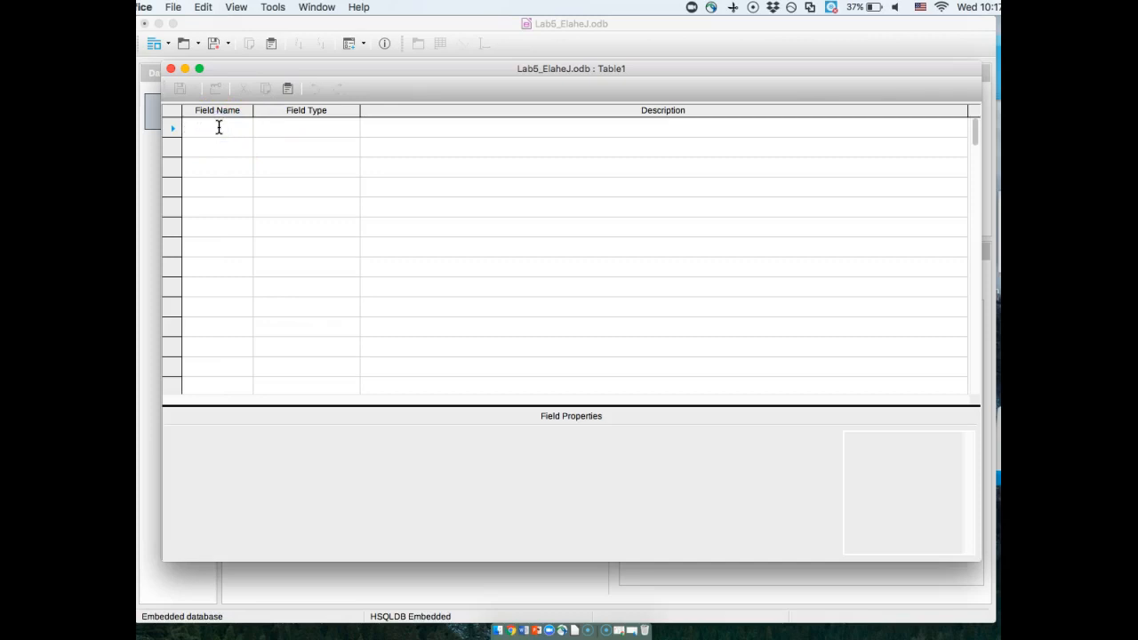
text(physician)
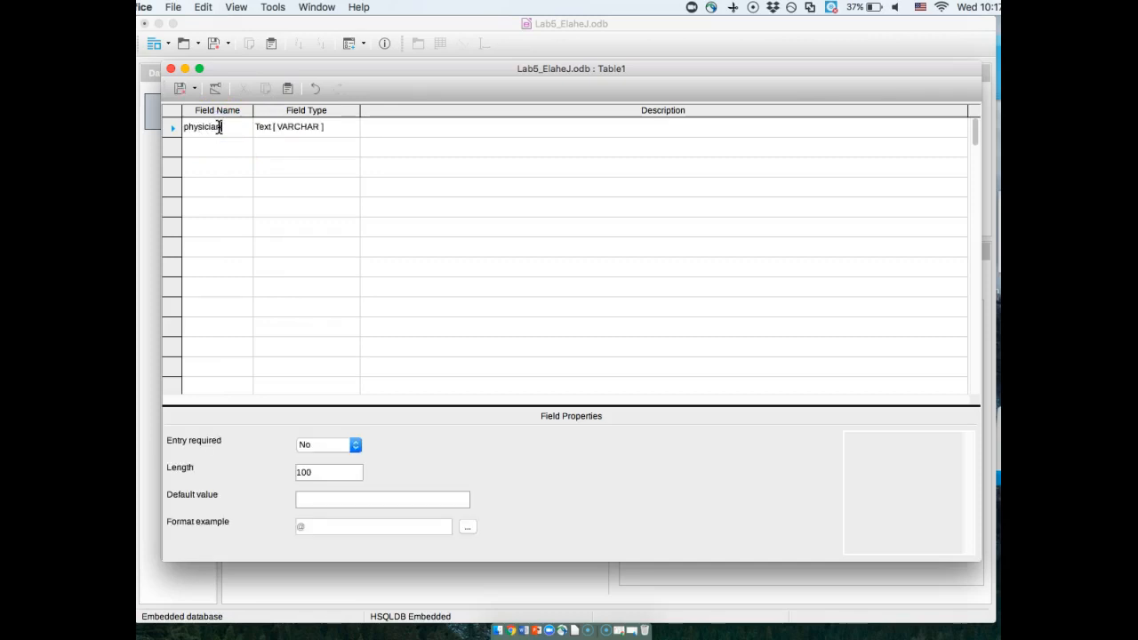
text(ID)
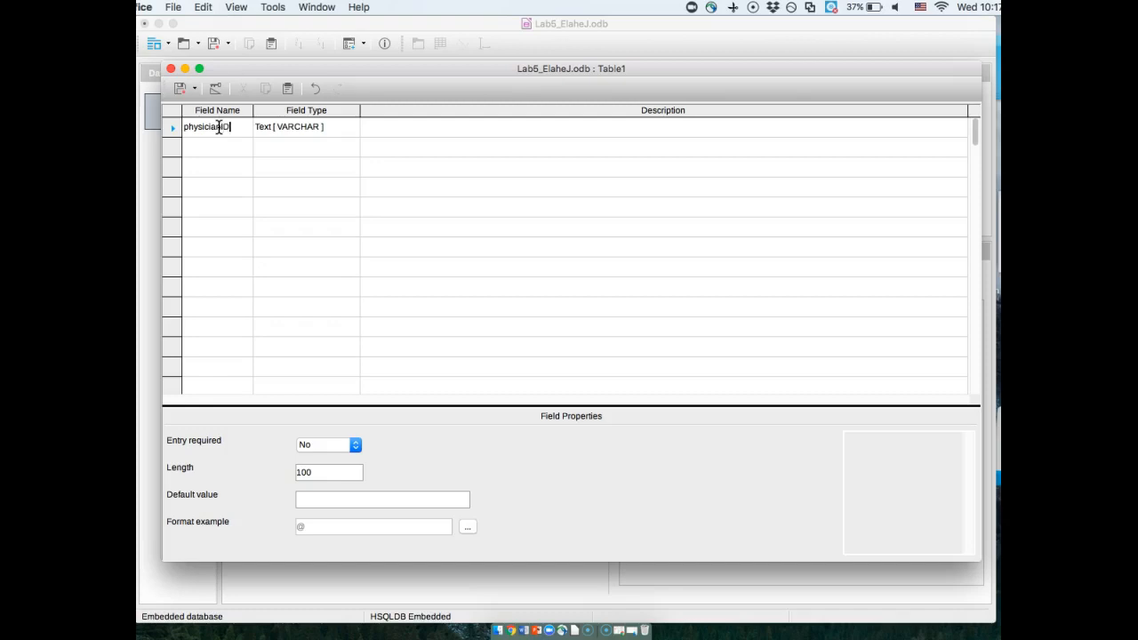
click(348, 127)
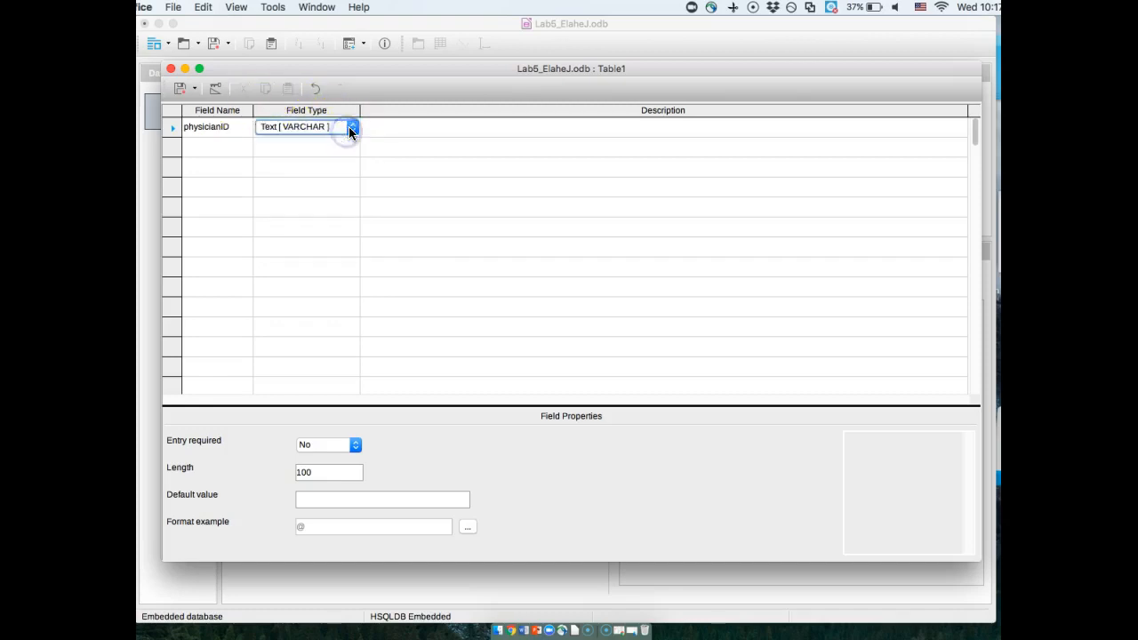
click(348, 128)
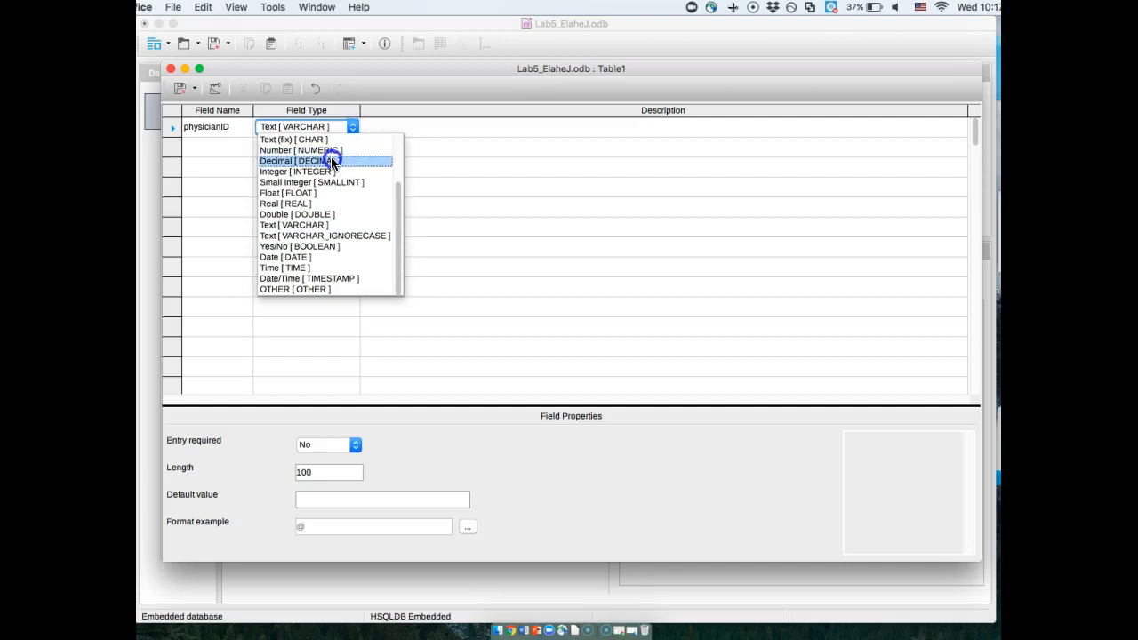
click(332, 161)
click(229, 148)
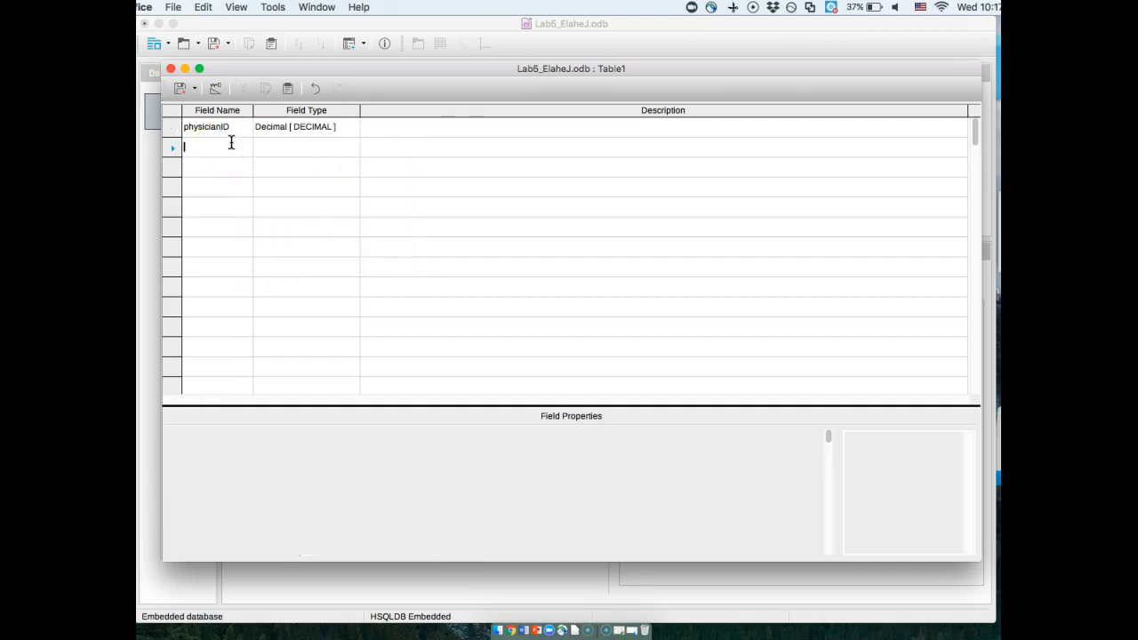
- Add a second field named specialty with the type Text [ VARCHAR ]
text(phy)
key(BackSpace)
key(BackSpace)
key(BackSpace)
text(speica)
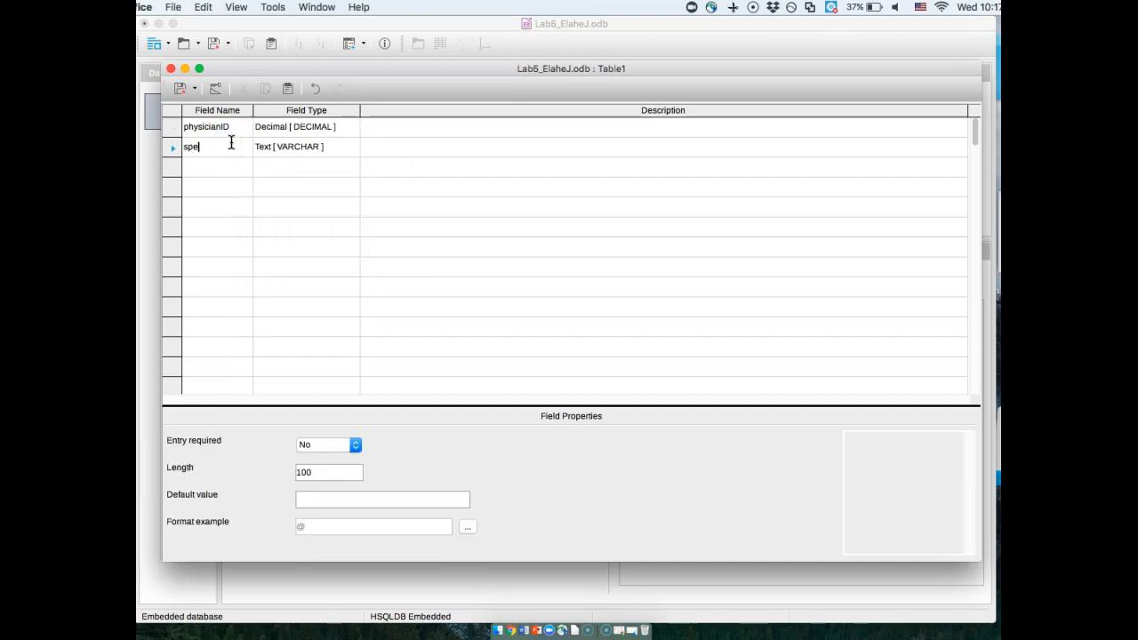
key(BackSpace)
key(BackSpace)
key(BackSpace)
text(cialty)
- Add a third field named dateStarted with the type Date [ DATE ]
click(223, 168)
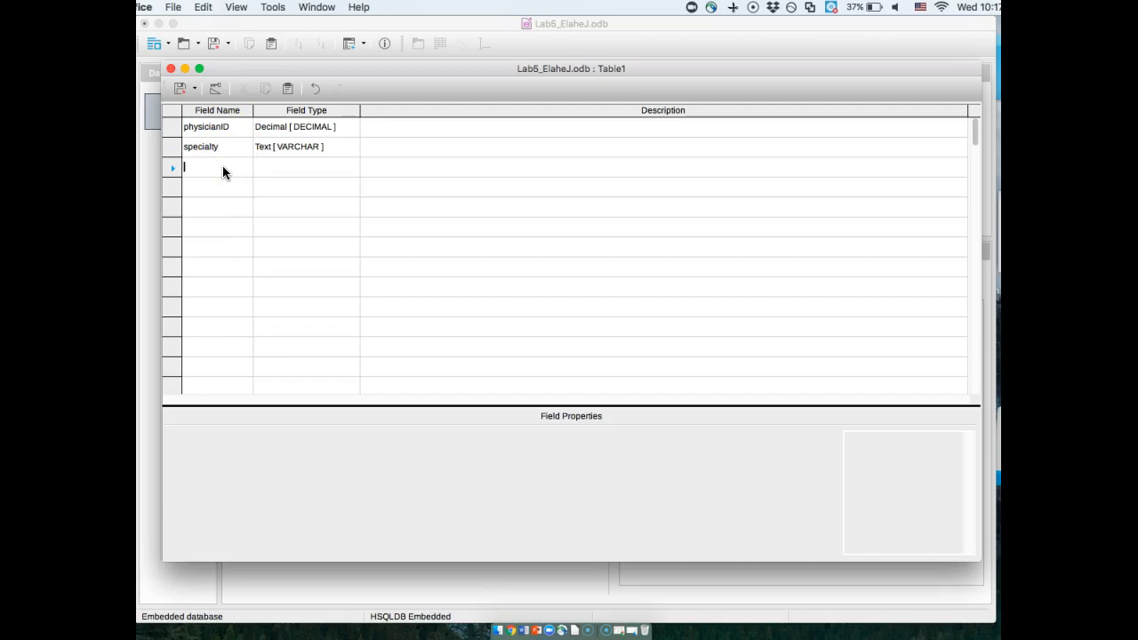
text(data)
text(Started)
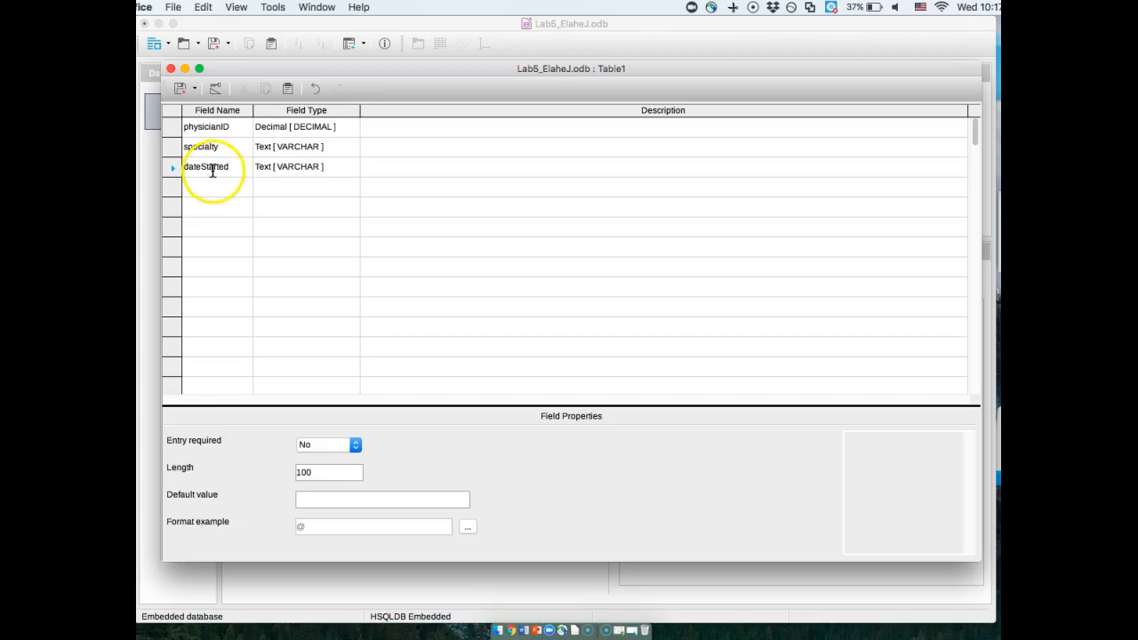
click(338, 167)
click(347, 169)
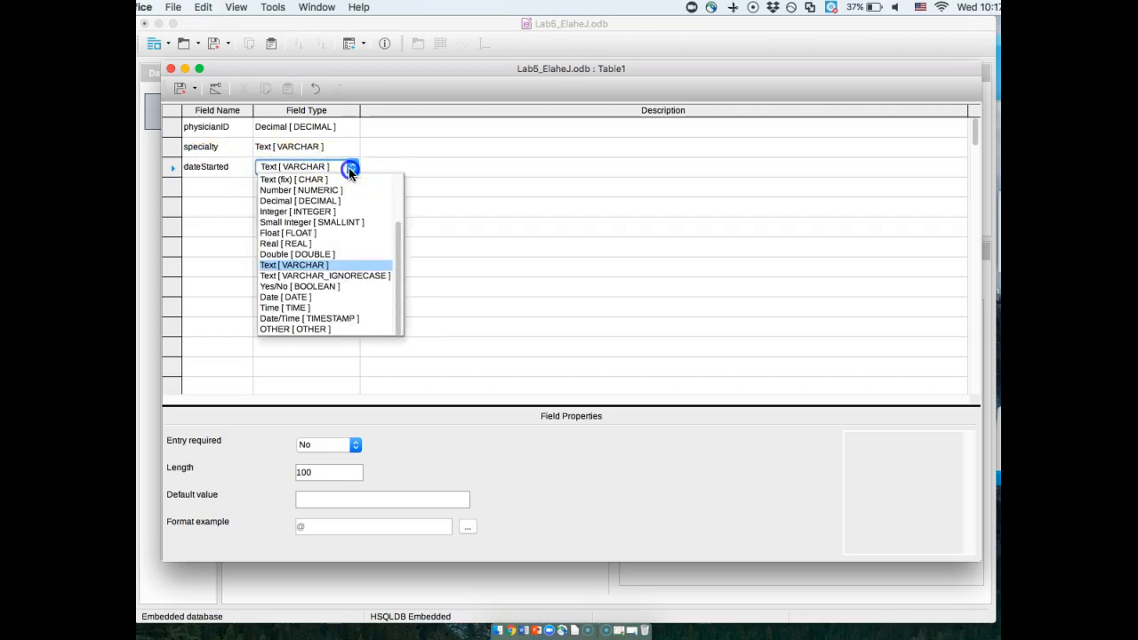
click(303, 297)
- Make the physicianID field the primary key of the table
click(167, 126)
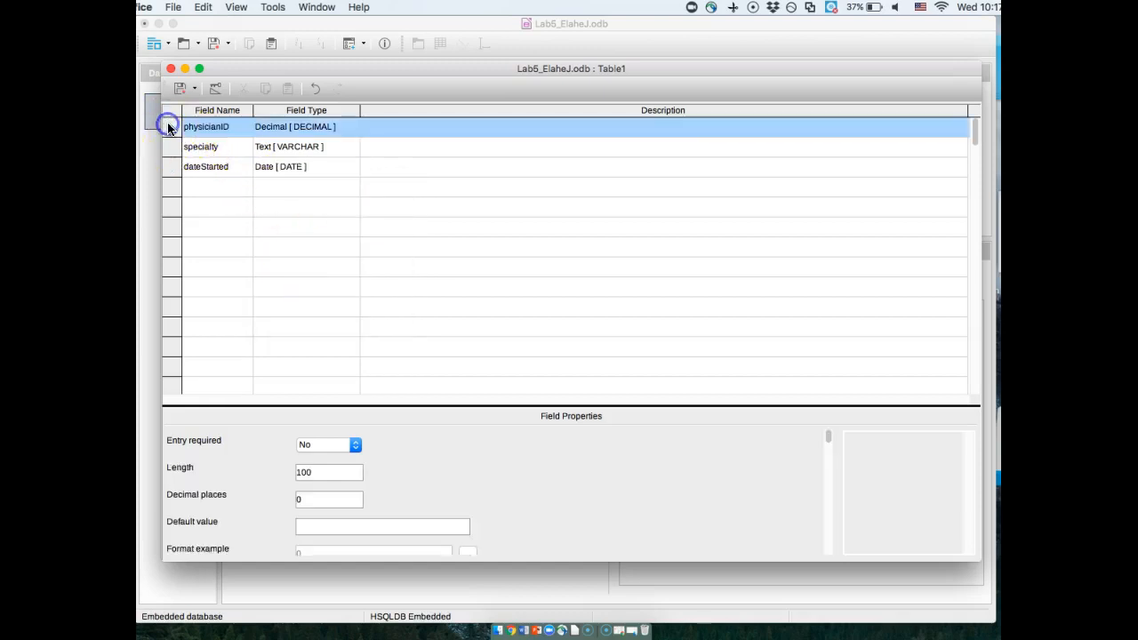
right_click(167, 124)
click(213, 191)
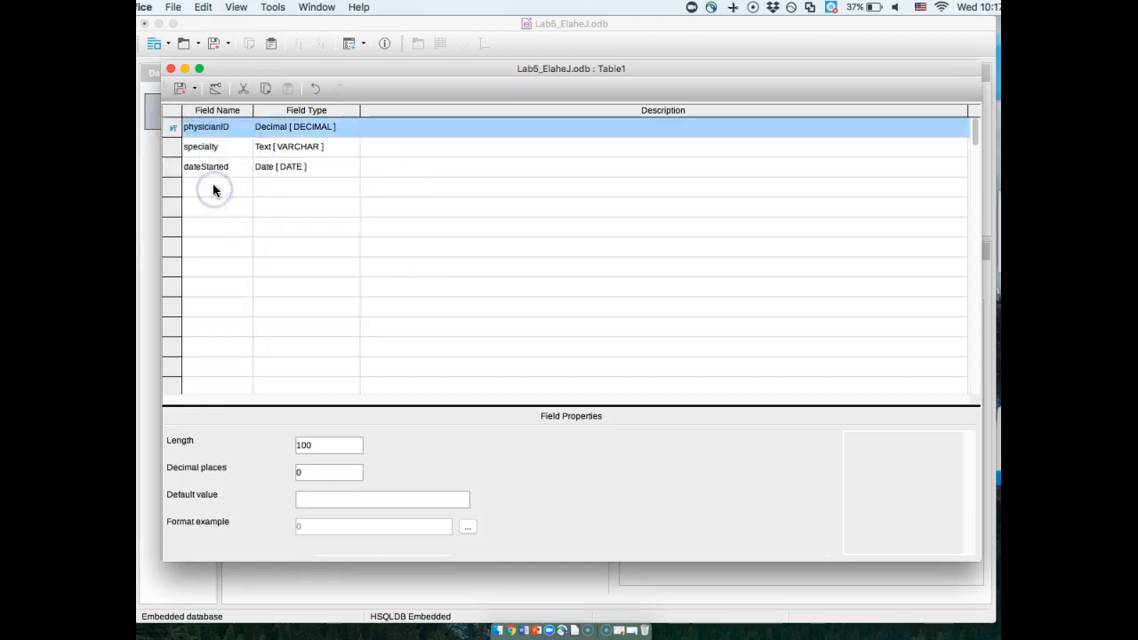
- Save the new table under the name physician and close its design window
click(182, 86)
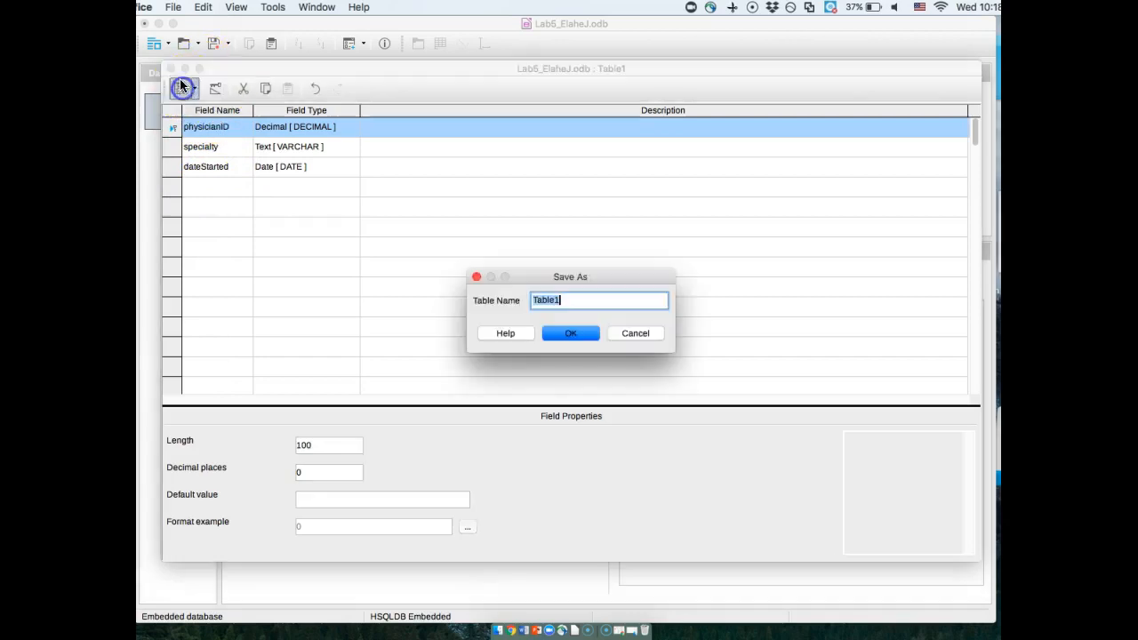
text(p)
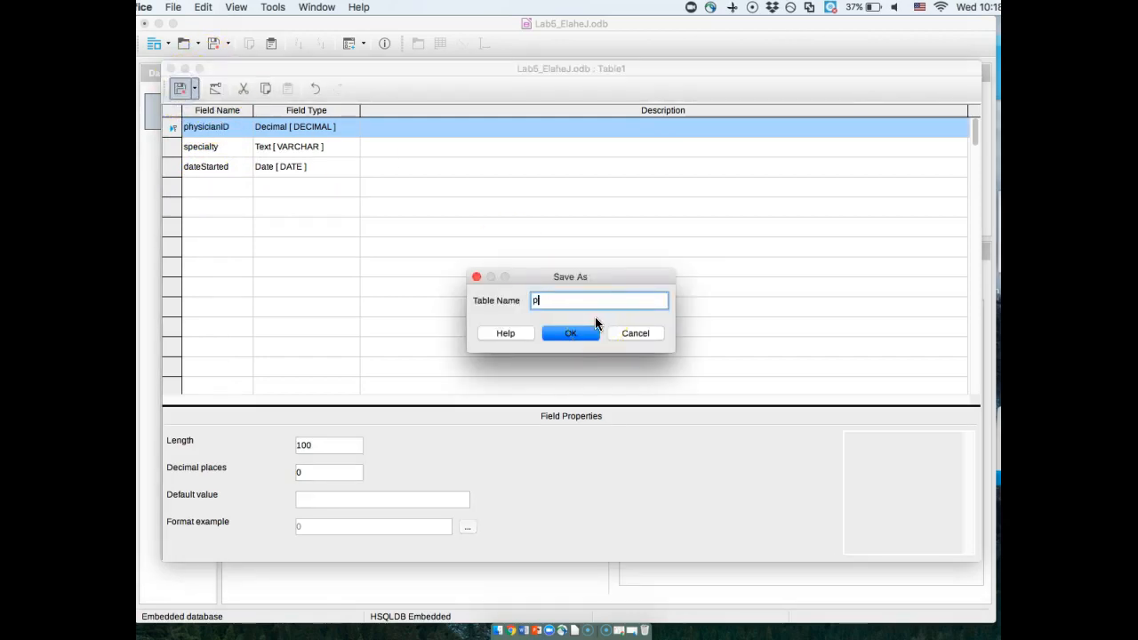
text(hysician)
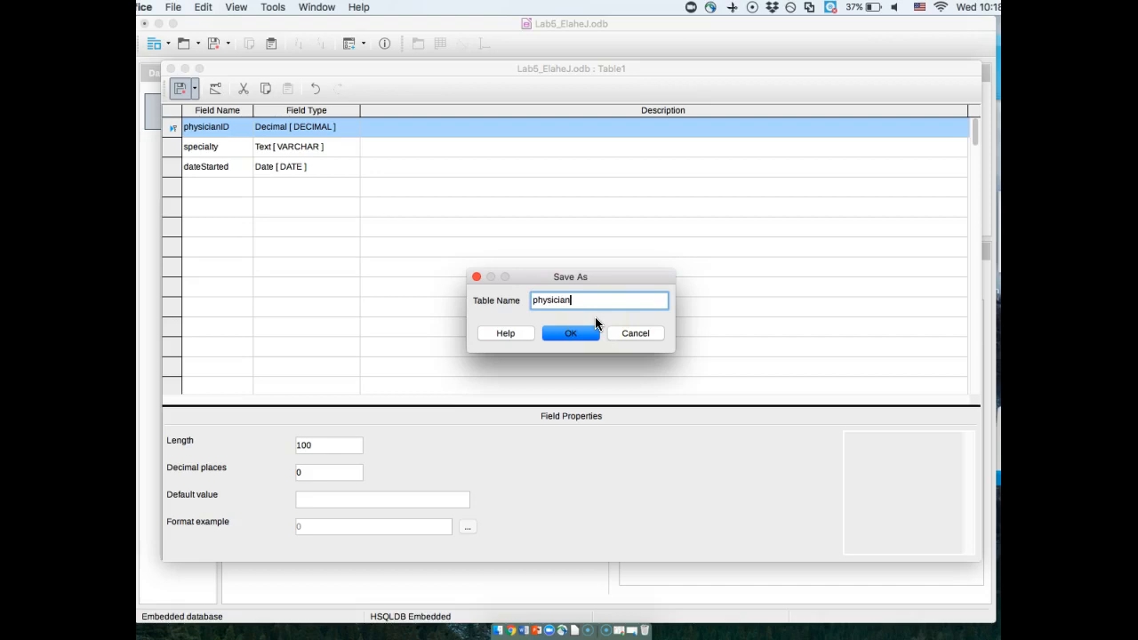
click(583, 334)
click(181, 88)
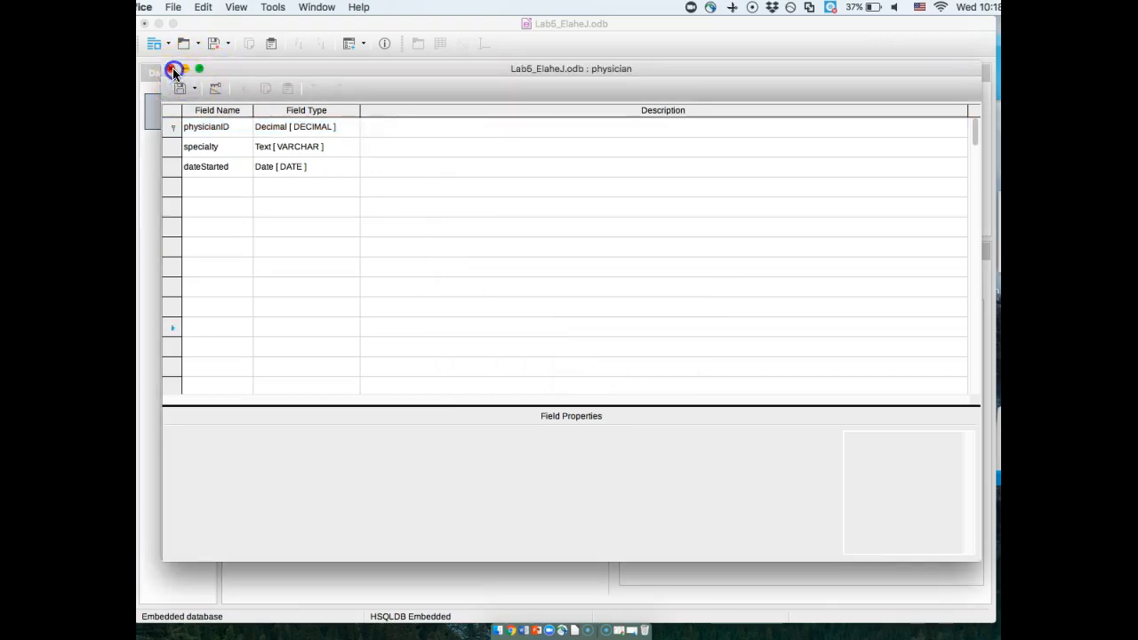
click(174, 71)
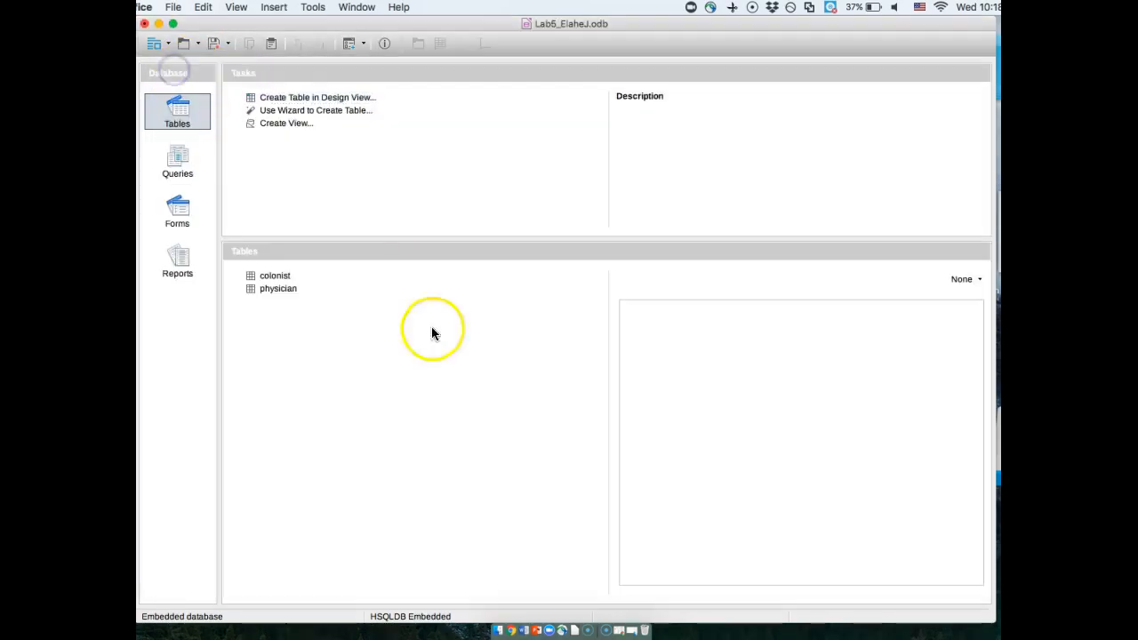
click(274, 297)
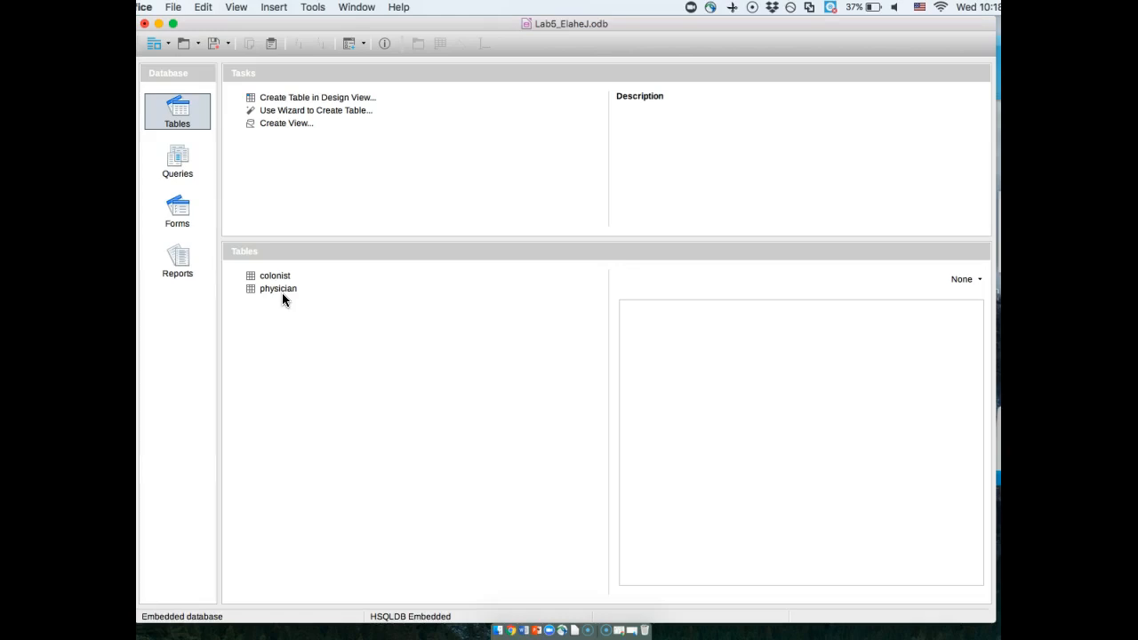
click(270, 290)
click(270, 290)
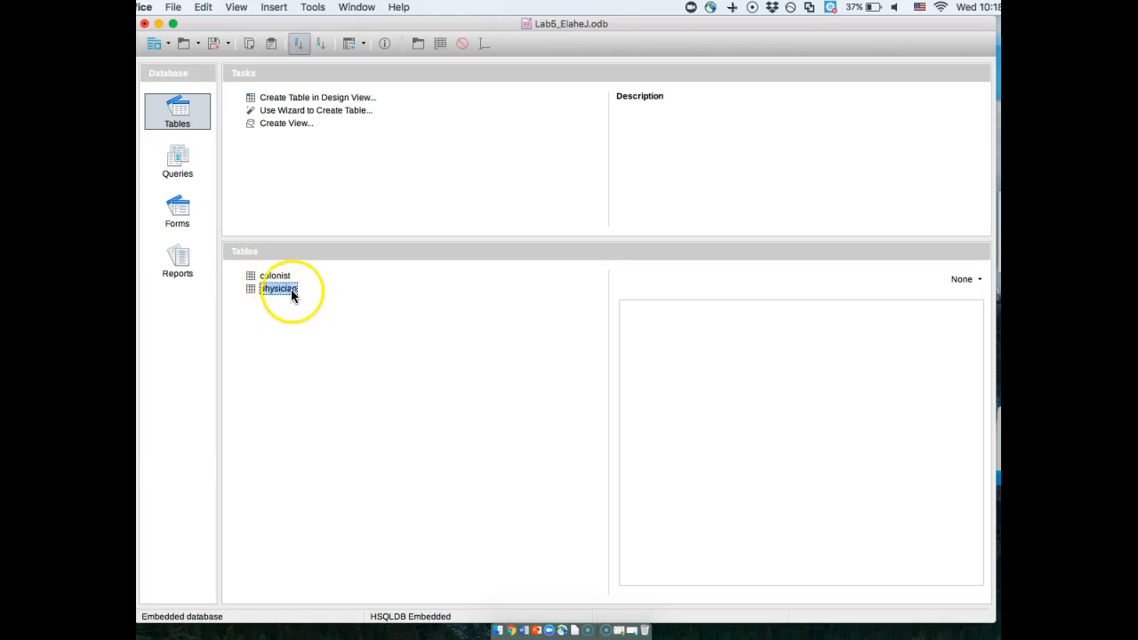
- Open the colonist table's design for editing and add a fourth field named primaryCareProvider
click(276, 276)
right_click(278, 278)
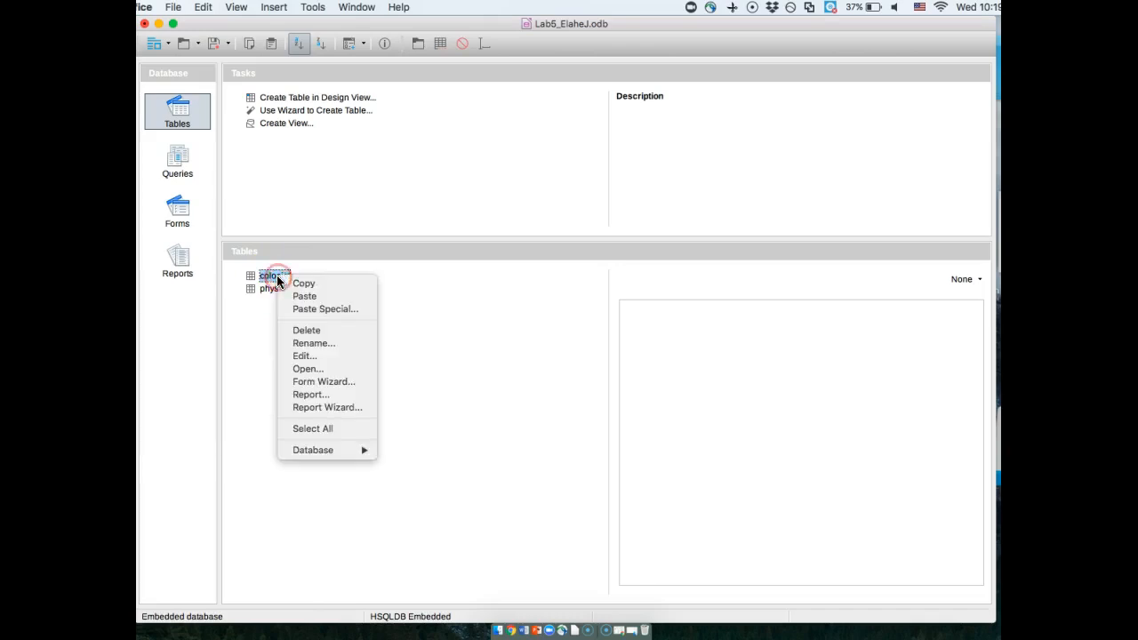
click(303, 357)
click(230, 211)
click(219, 191)
text(p)
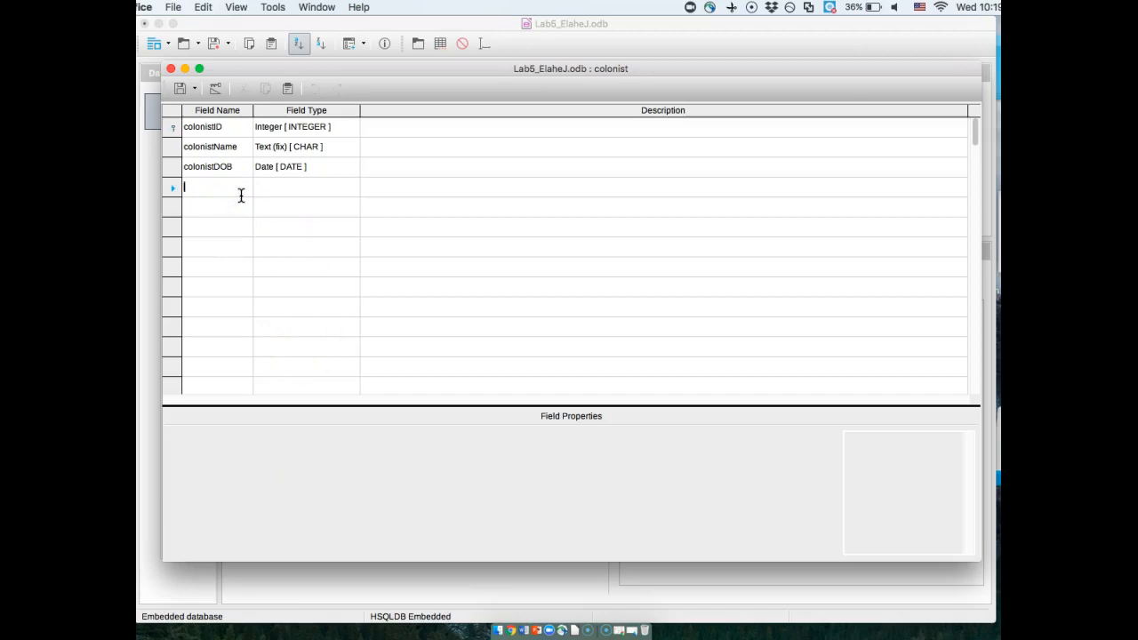
text(rimary)
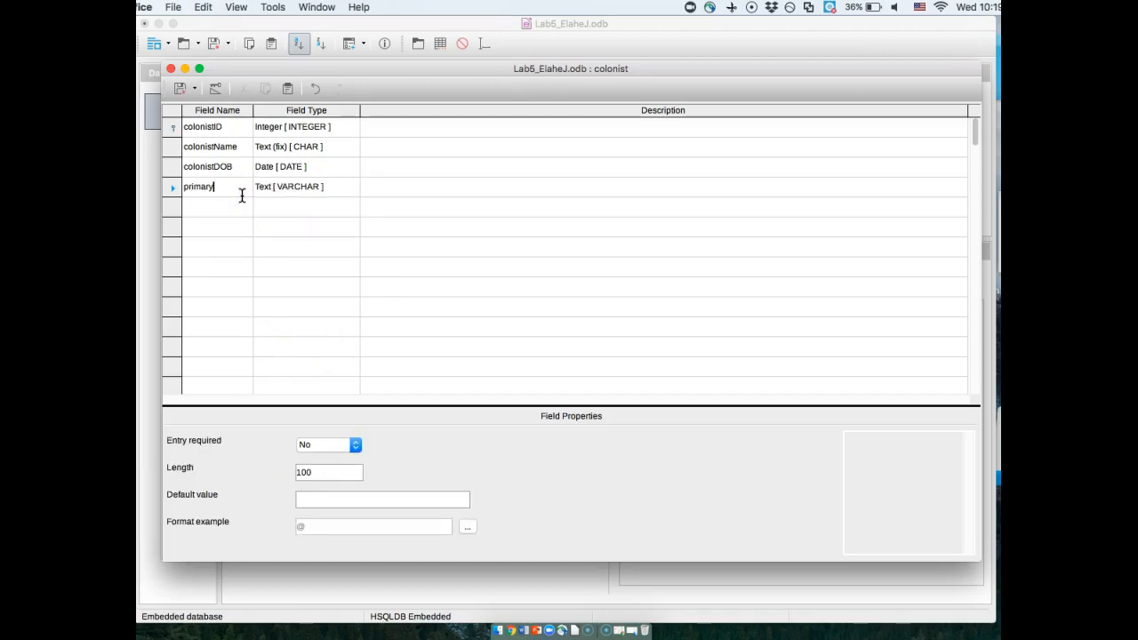
text(CareProvider)
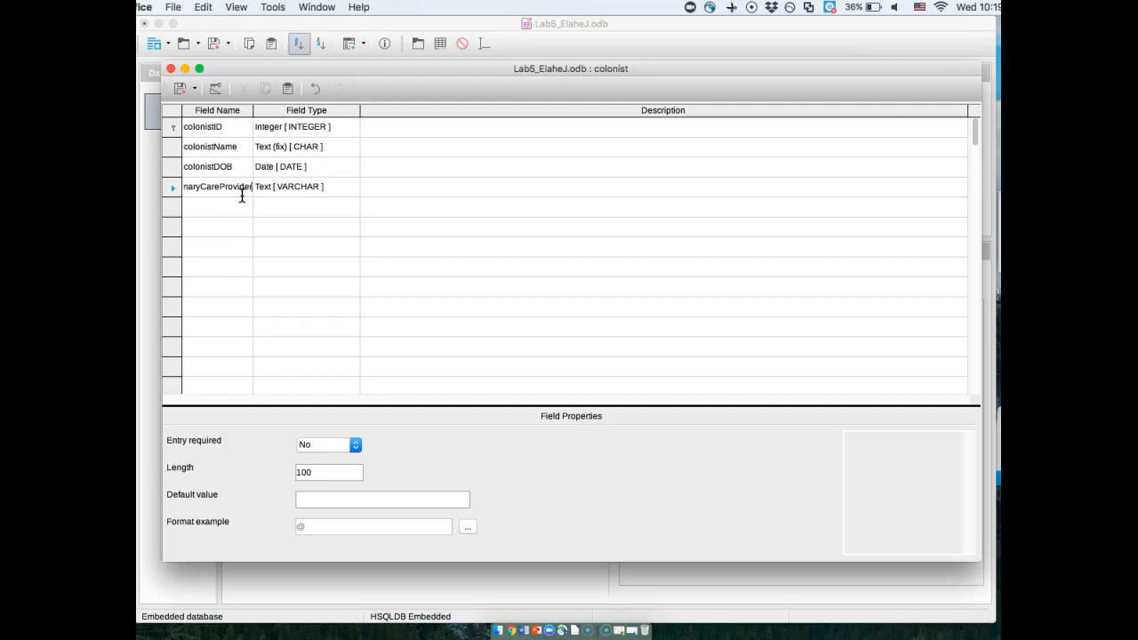
- Set the primaryCareProvider field's type to Decimal [ DECIMAL ], then save and close the colonist table design
click(350, 189)
click(351, 187)
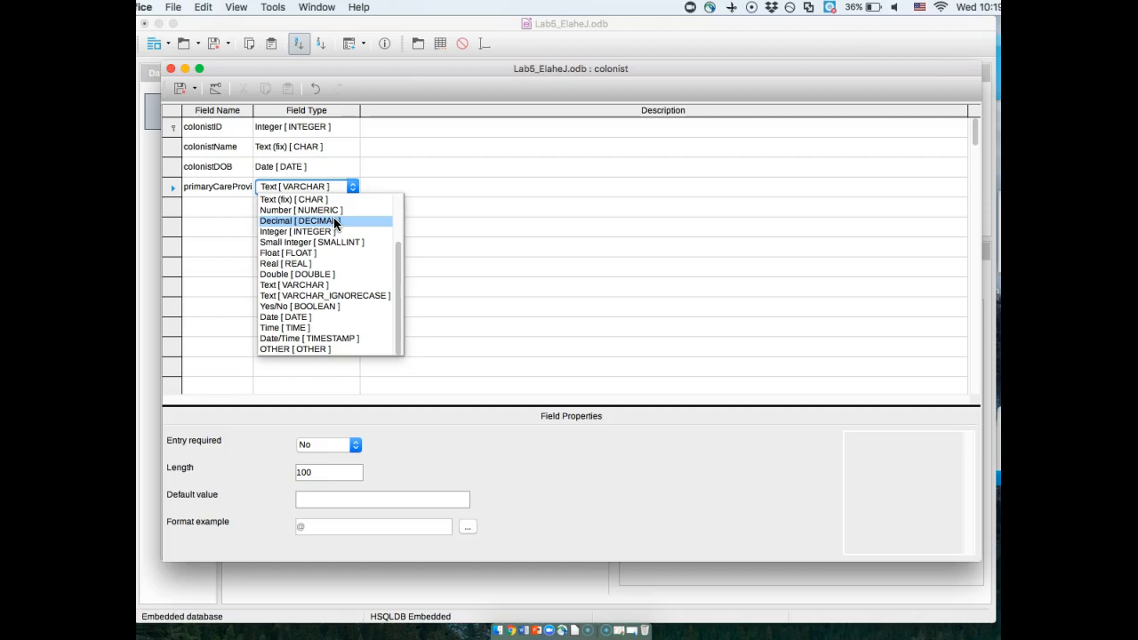
click(335, 222)
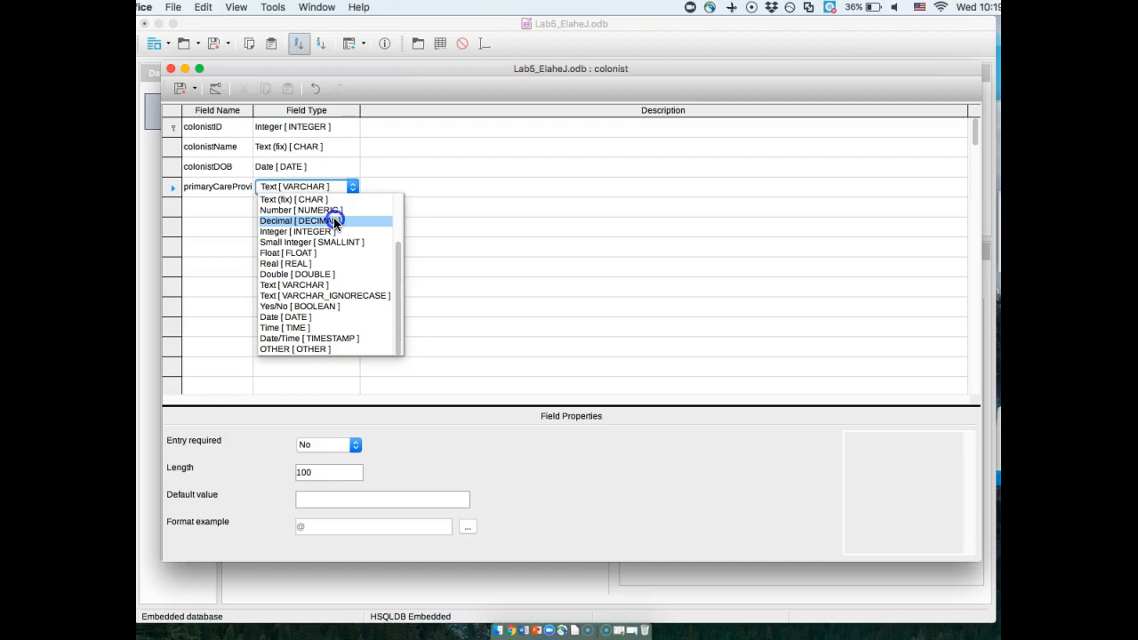
click(183, 86)
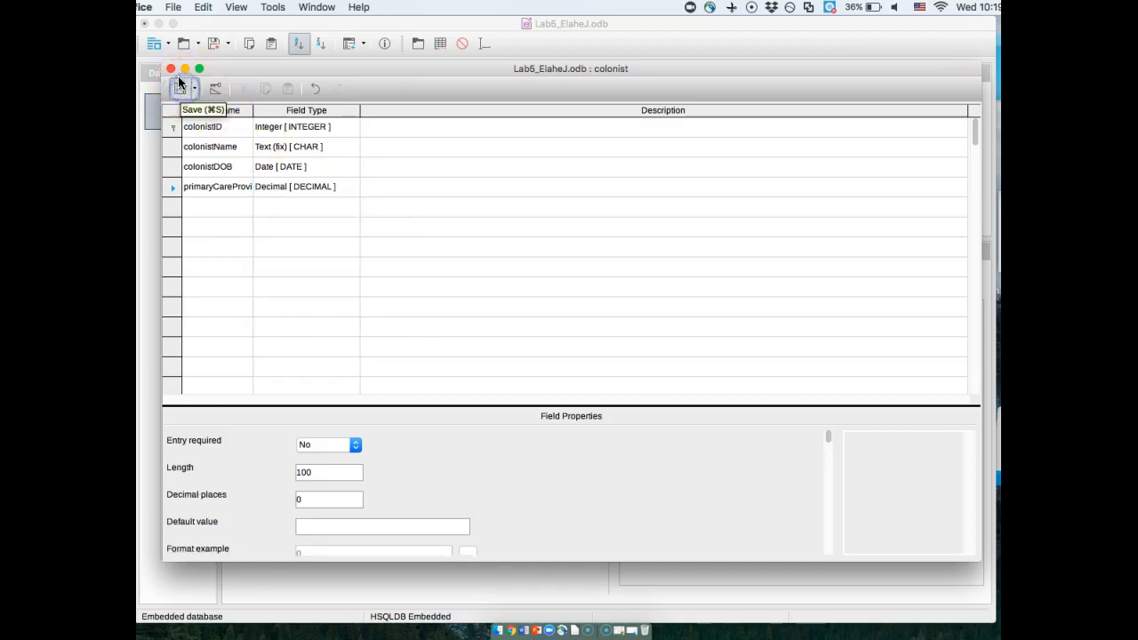
click(171, 69)
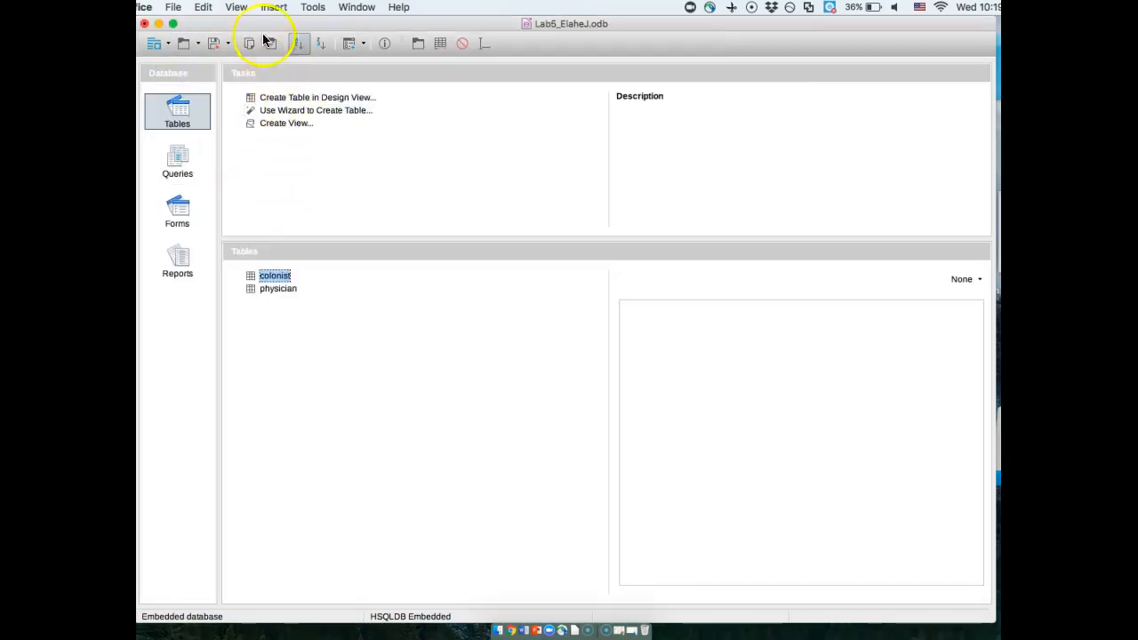
- Open the database's relationship design and add the colonist and physician tables to it
click(312, 8)
click(313, 23)
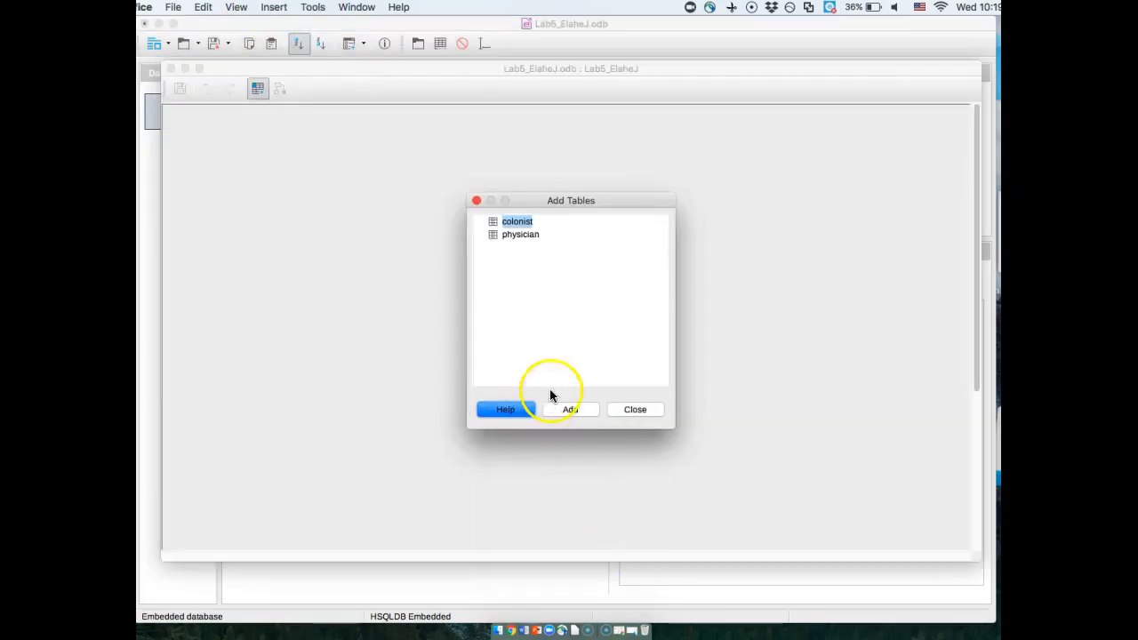
click(574, 412)
click(521, 235)
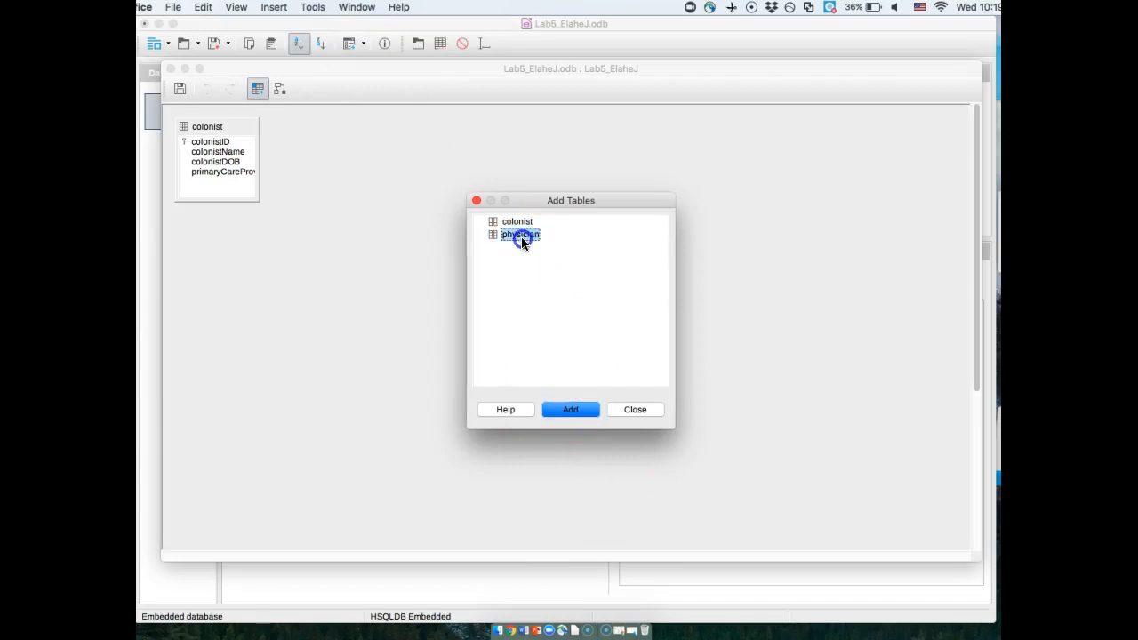
click(577, 410)
click(477, 200)
- Link primaryCareProvider in the colonist table to physicianID in the physician table, then save and close the relationship design
drag(318, 127, 417, 182)
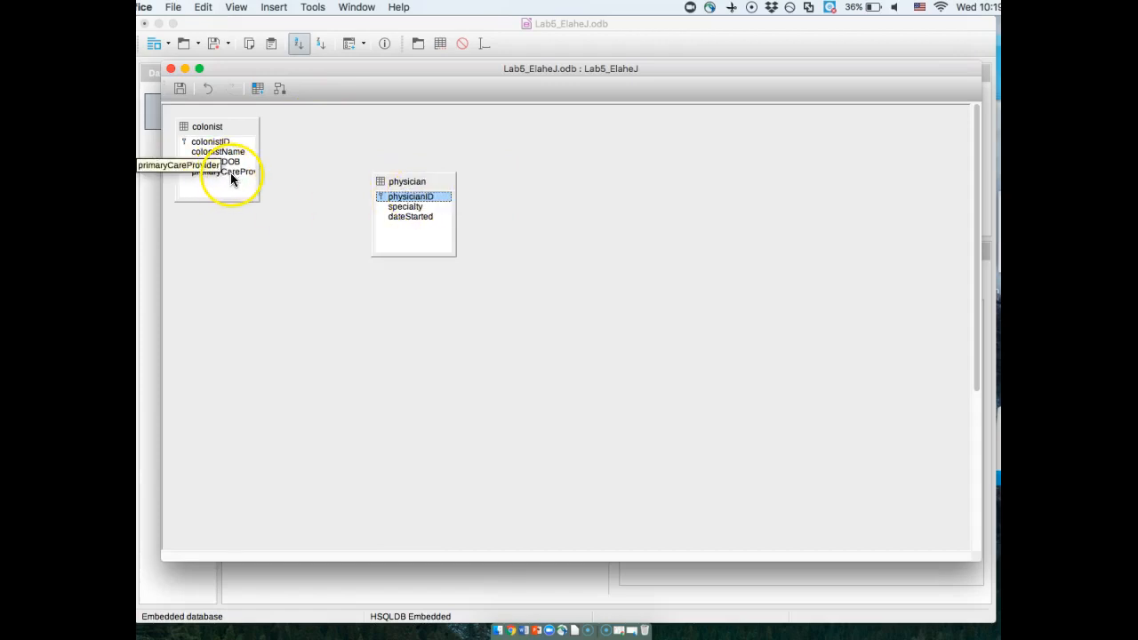
drag(228, 173, 418, 144)
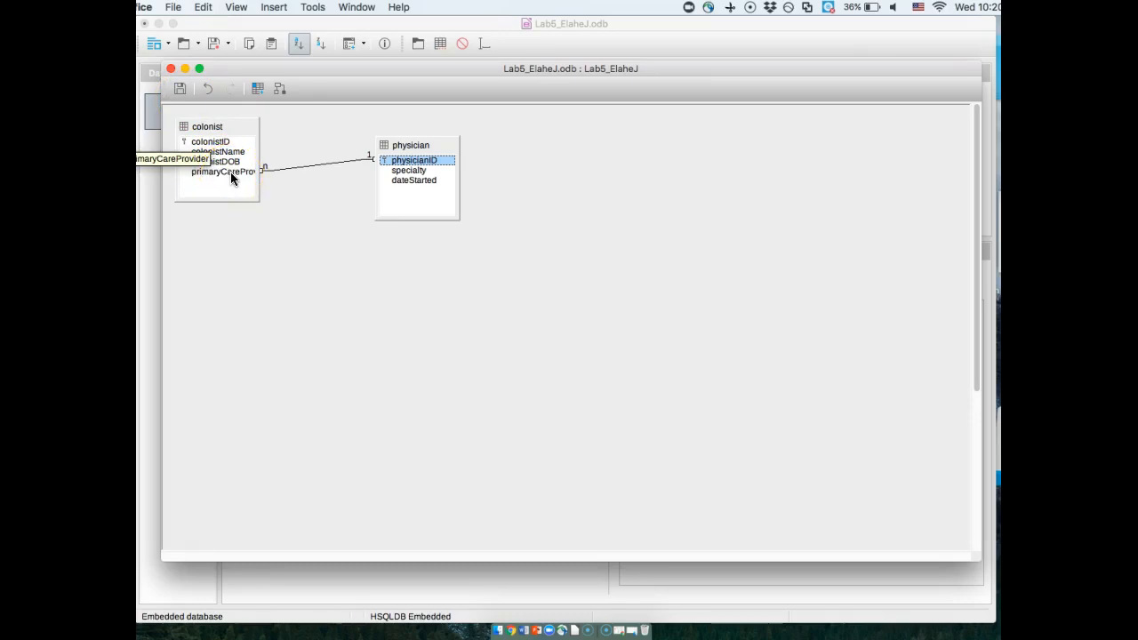
click(418, 162)
click(307, 193)
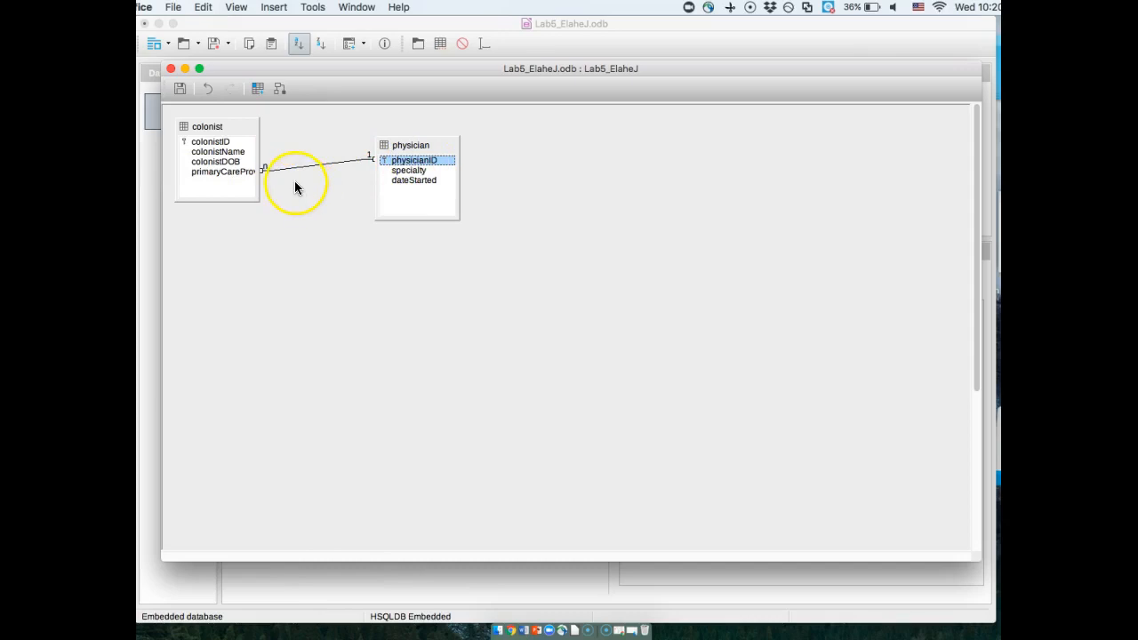
click(181, 89)
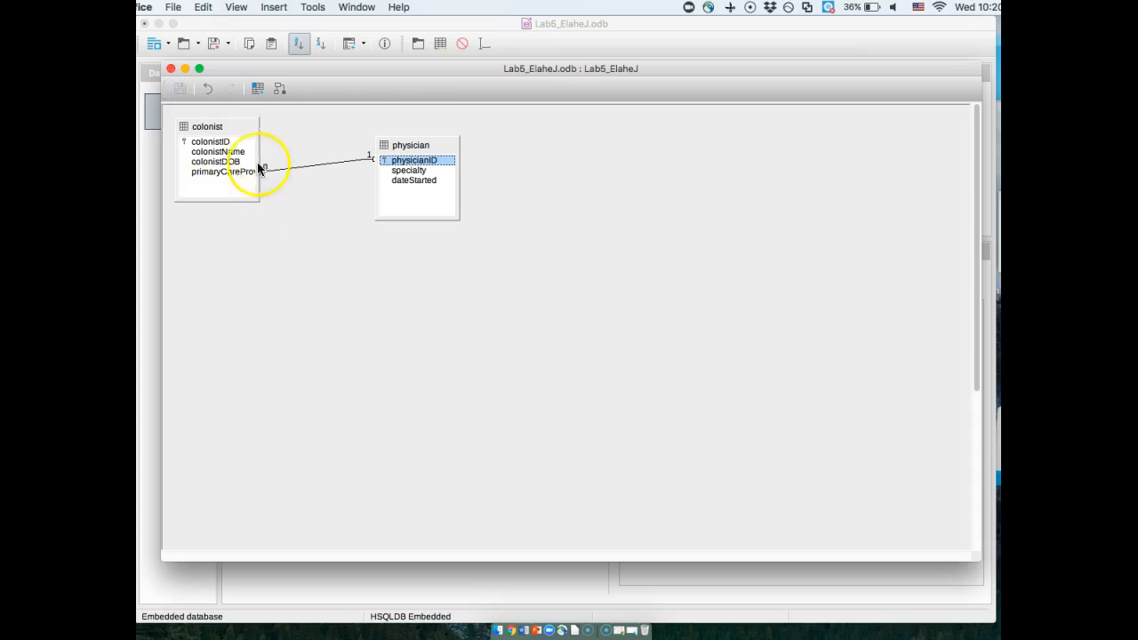
click(170, 70)
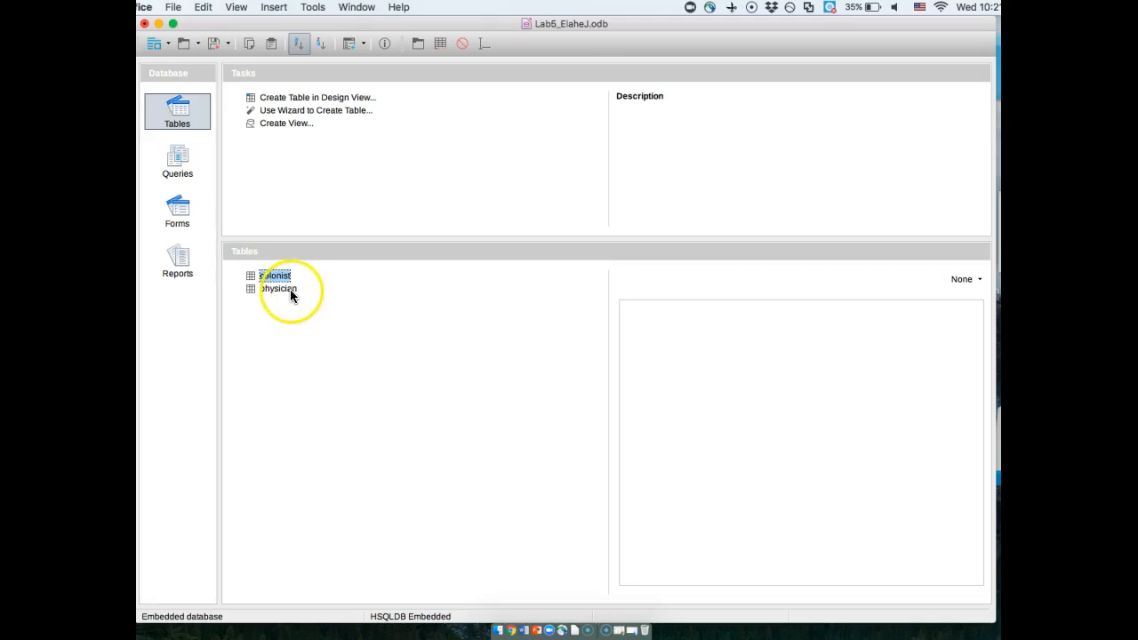
- Start a new table in Design View and add an appointmentNumber field of type Number [ NUMERIC ]
click(286, 99)
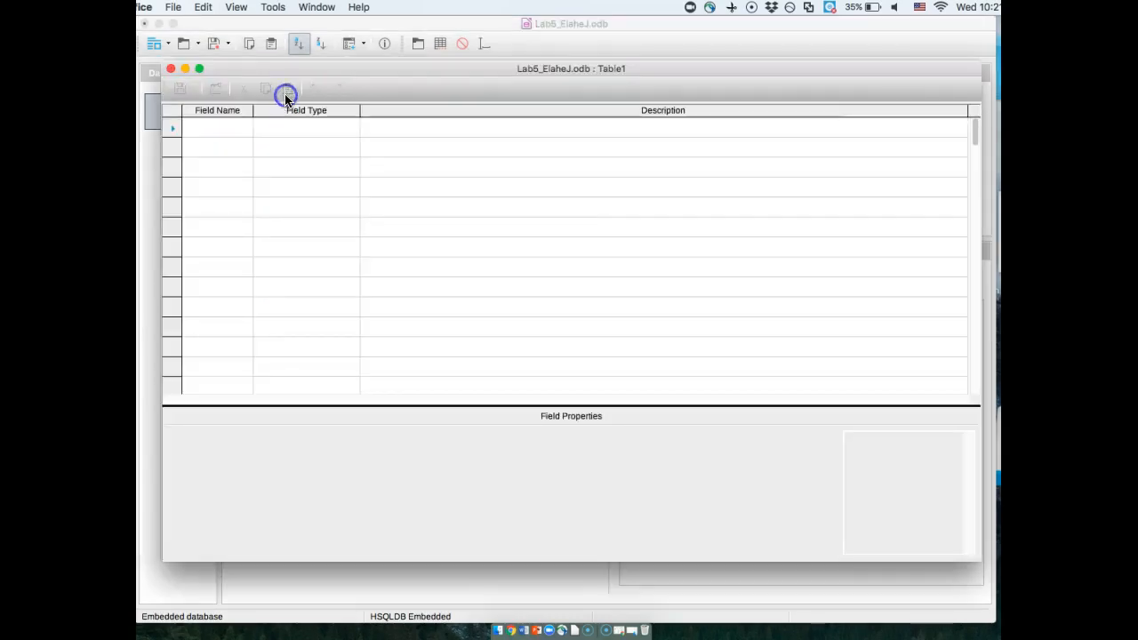
click(230, 129)
text(appointment)
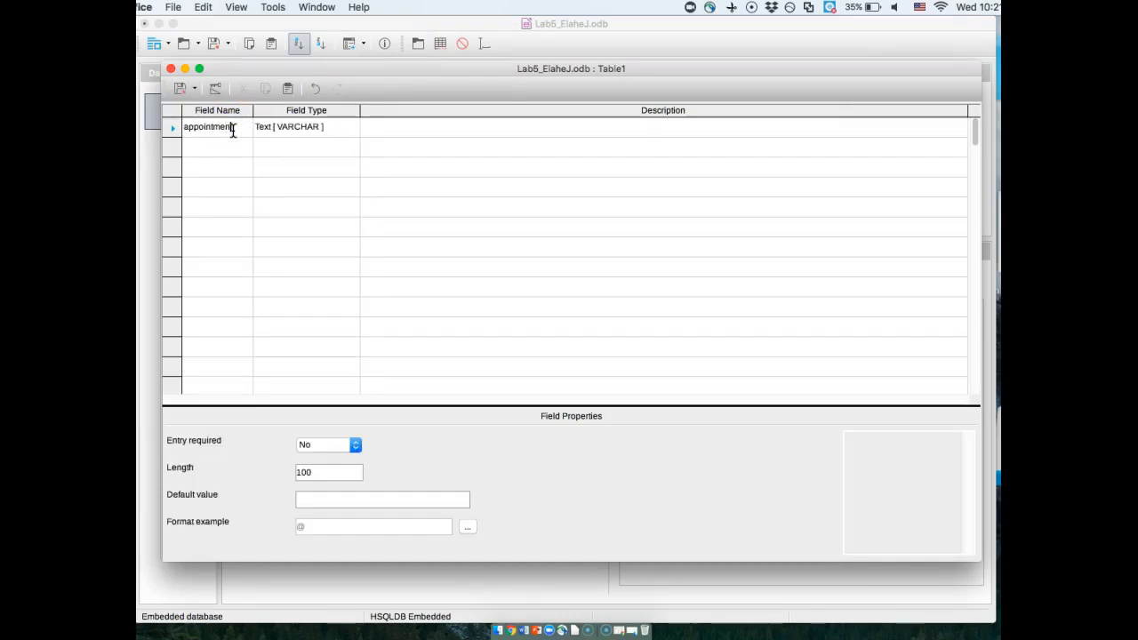
click(221, 138)
click(352, 127)
click(350, 129)
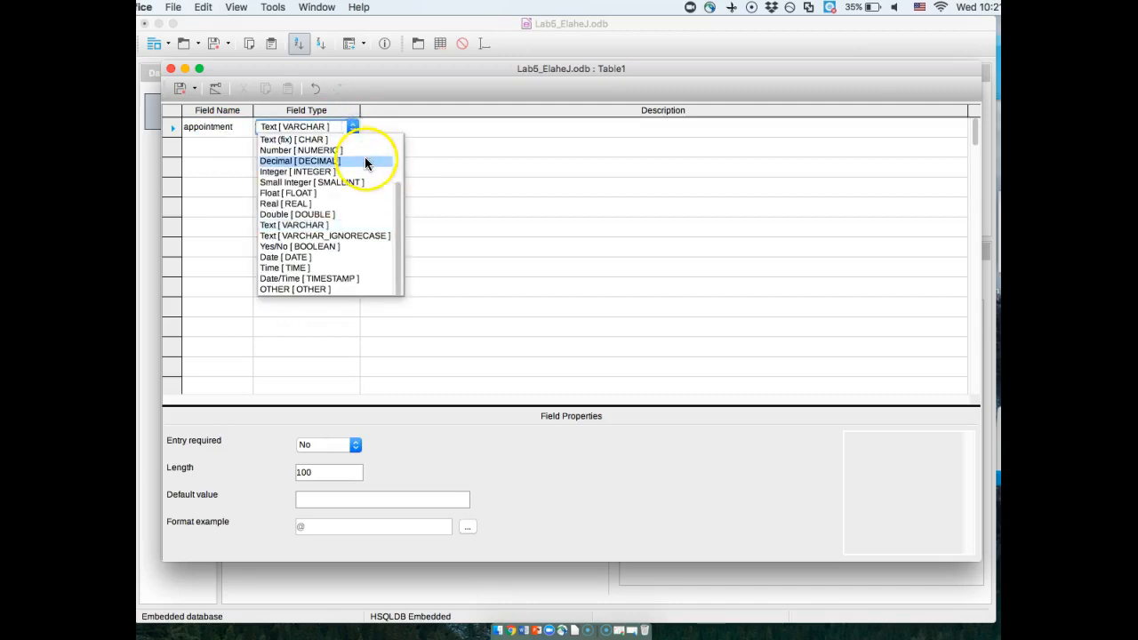
click(355, 149)
click(233, 144)
click(240, 129)
text(Number)
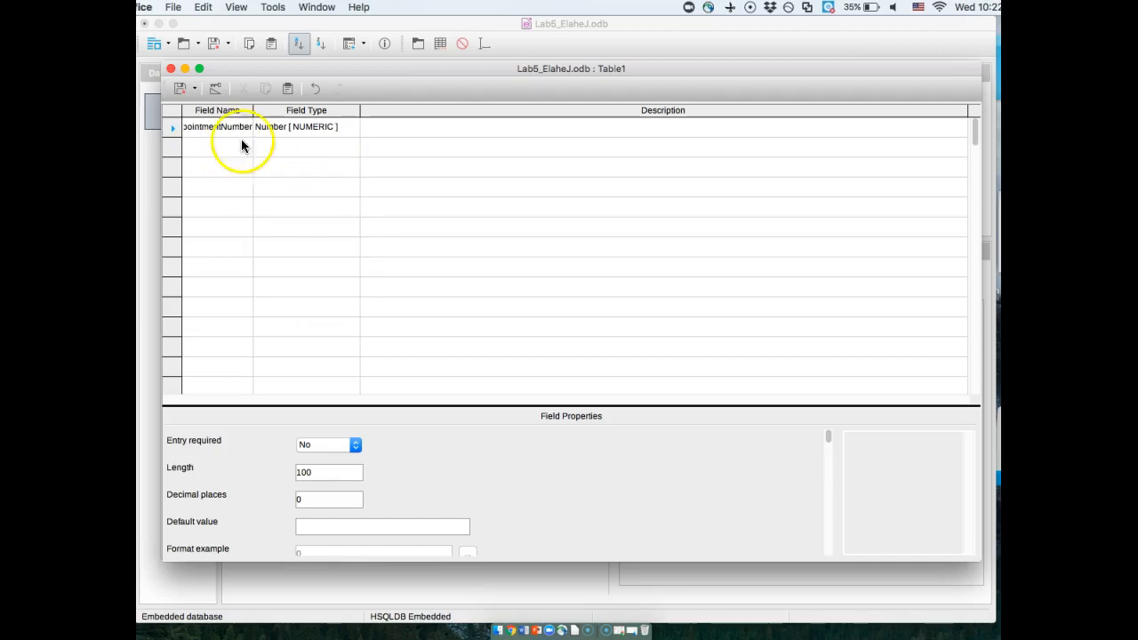
click(237, 148)
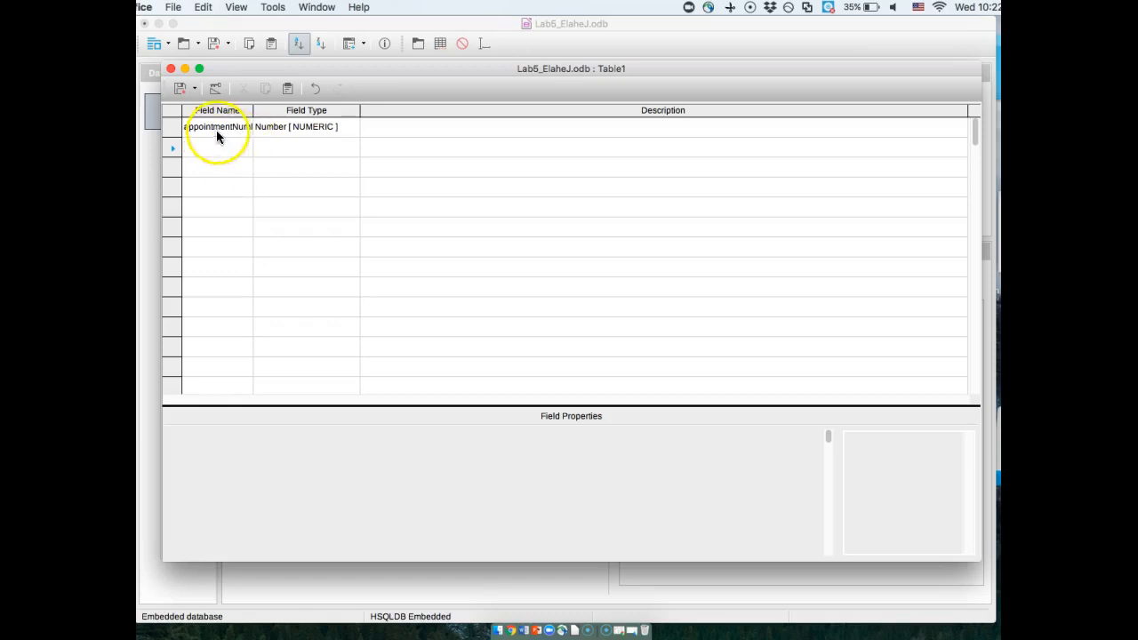
- Make the appointmentNumber field the primary key of the new table
click(166, 127)
right_click(167, 127)
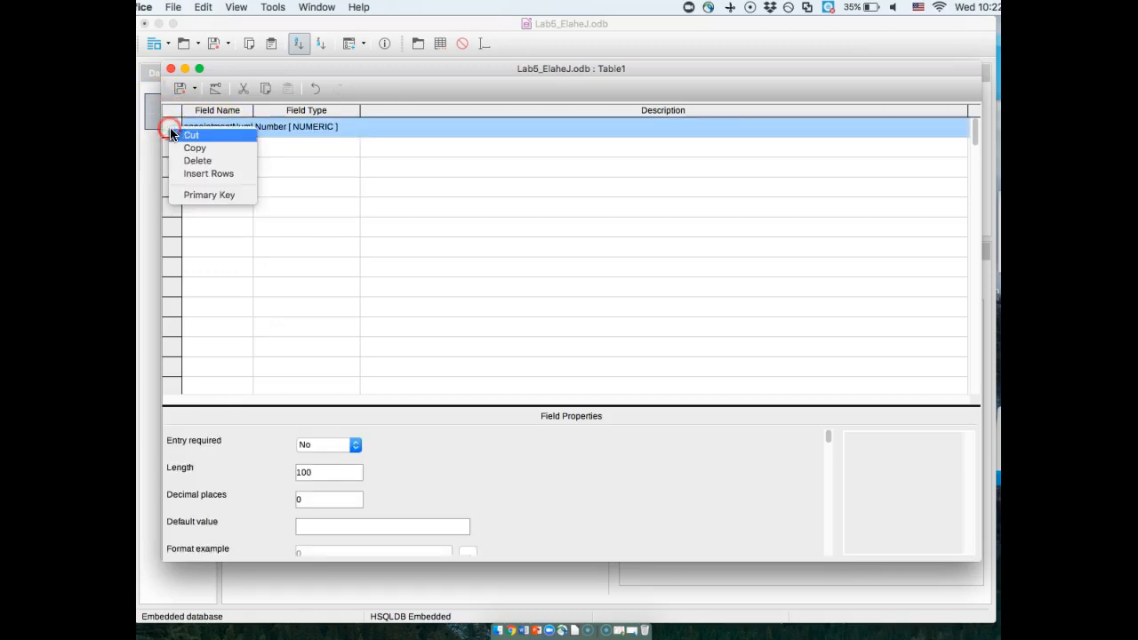
click(233, 195)
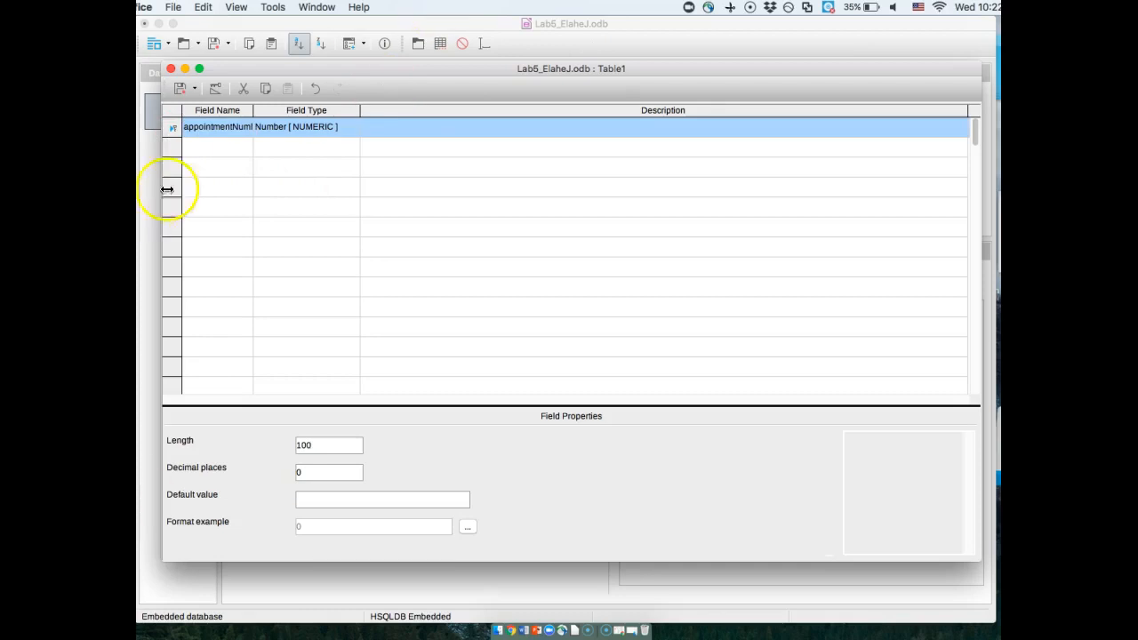
- Add a patientID field of type Integer [ INTEGER ] below the appointmentNumber field
click(196, 154)
text(paymen)
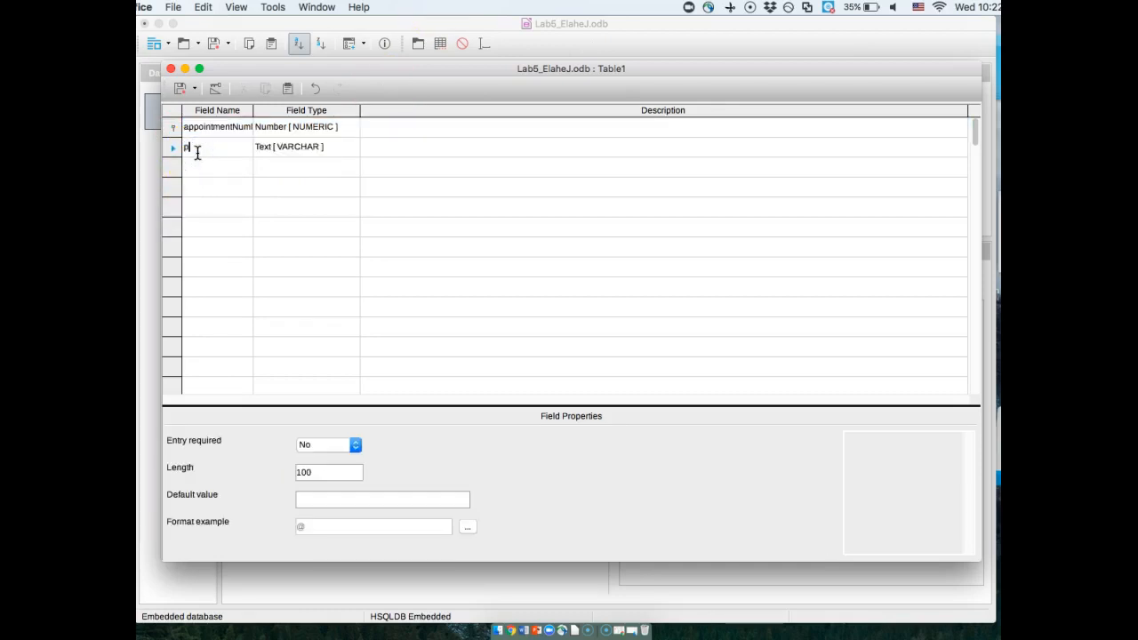
key(BackSpace)
key(BackSpace)
key(BackSpace)
key(BackSpace)
text(tient)
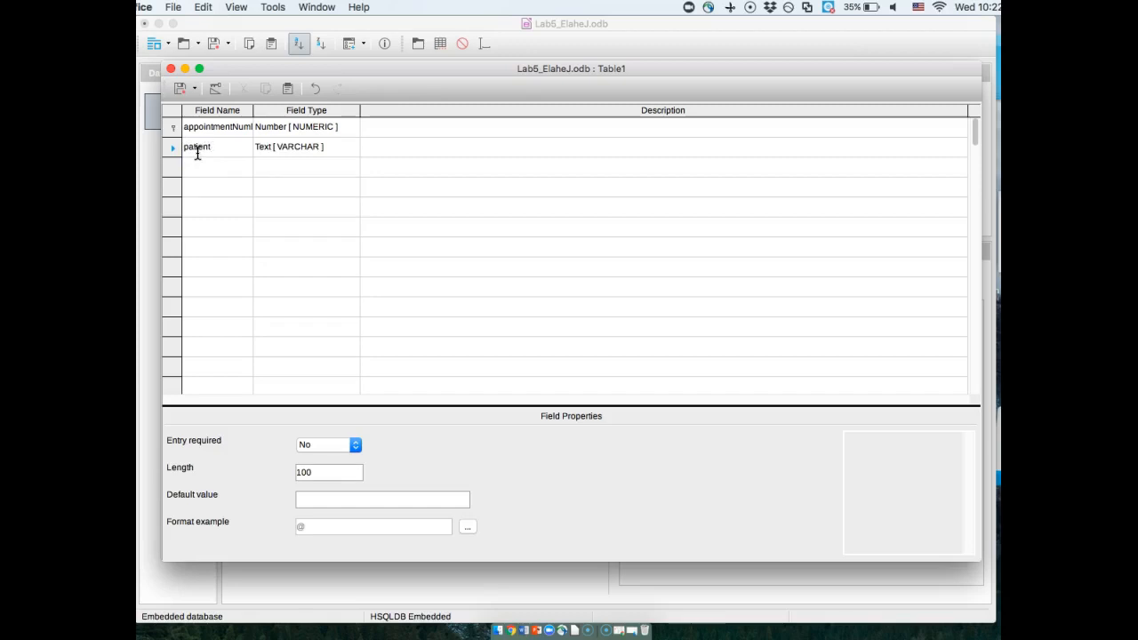
text(ID)
click(292, 153)
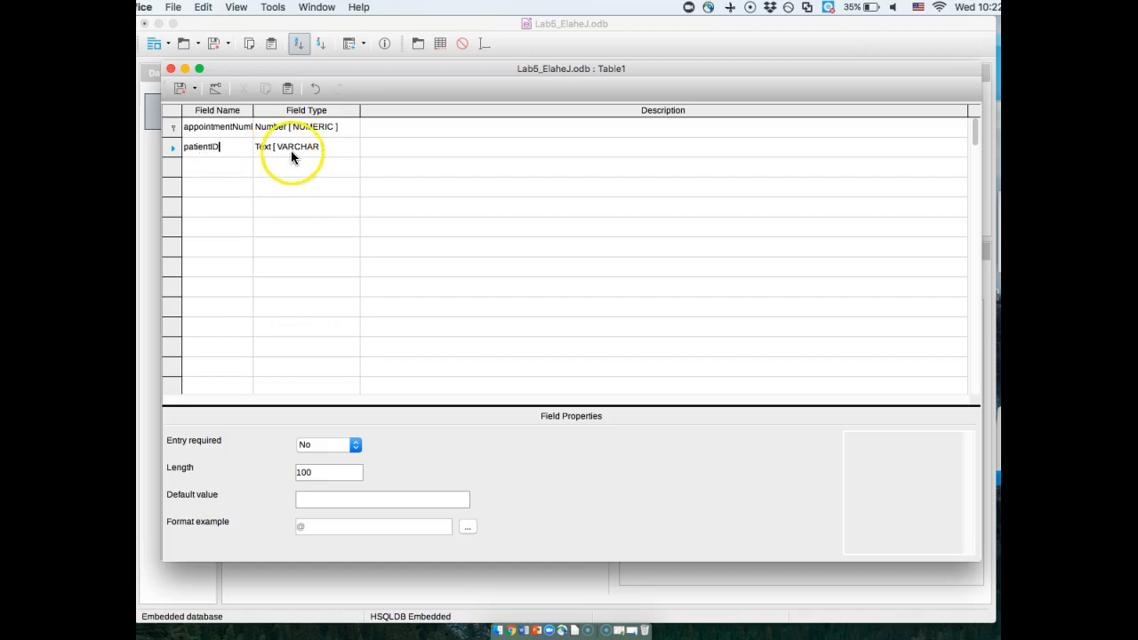
click(350, 146)
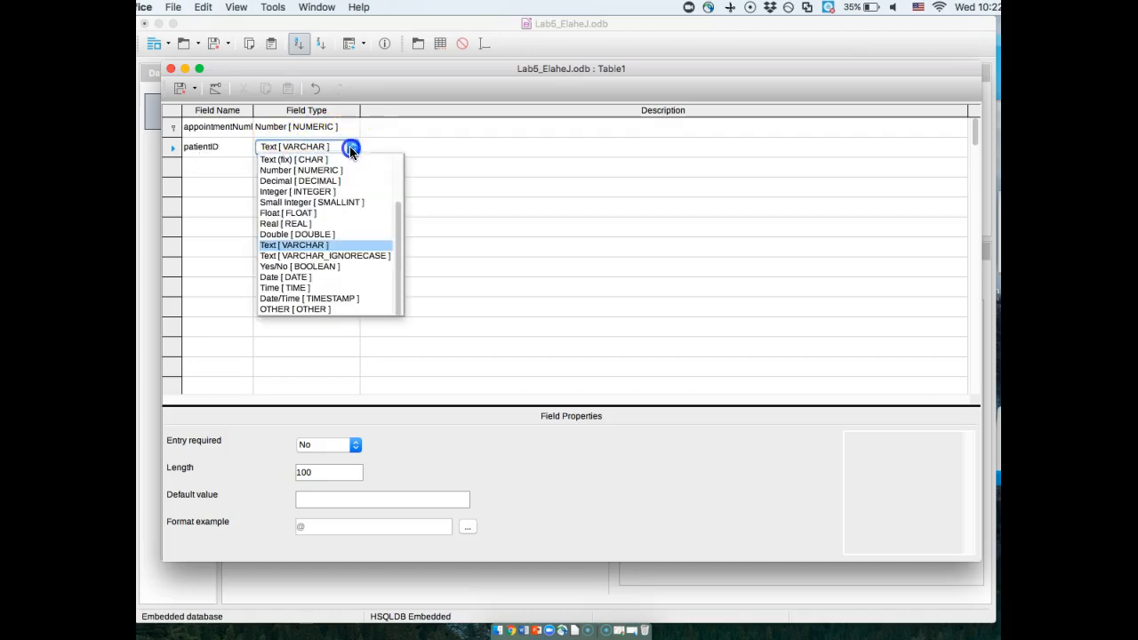
click(322, 191)
- Add a physicianID field of type Decimal [ DECIMAL ] below the patientID field
click(231, 169)
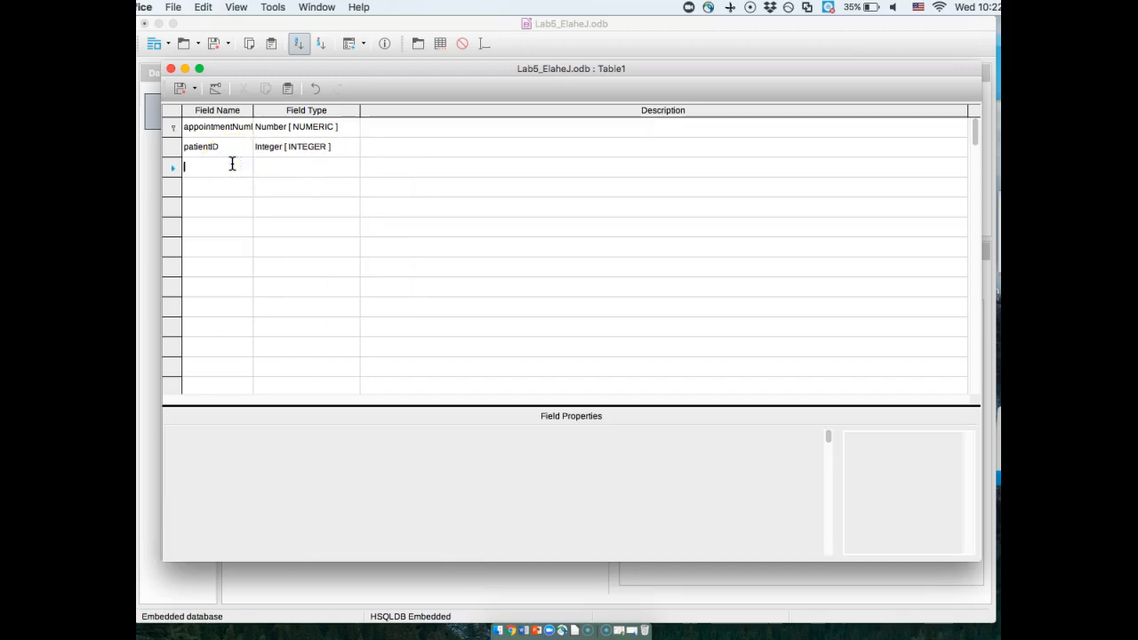
text(physician)
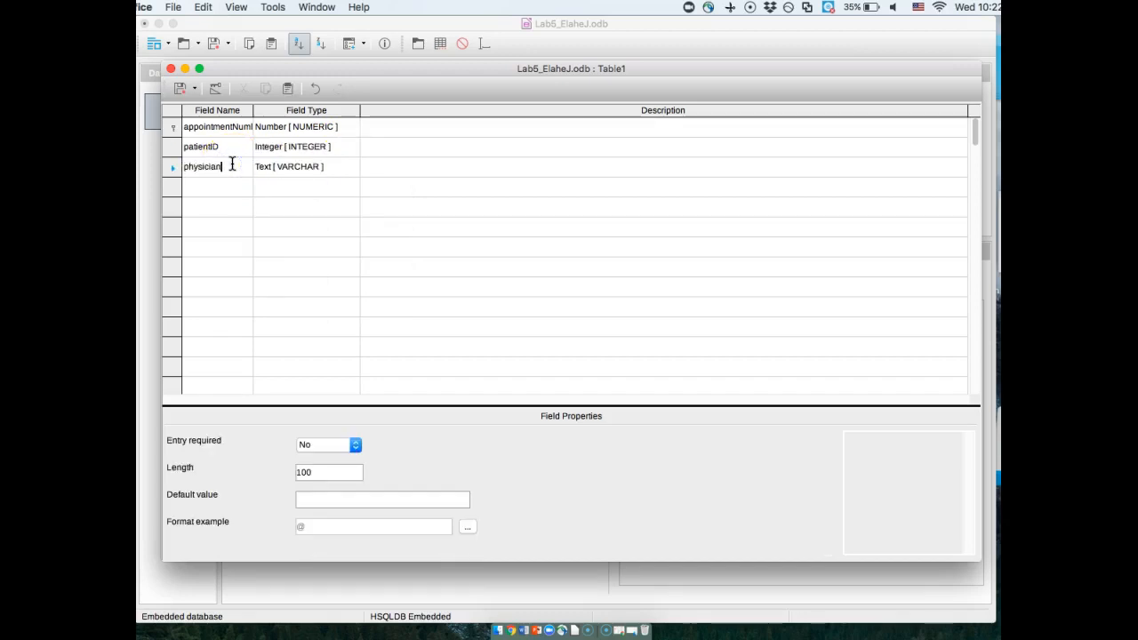
text(ID)
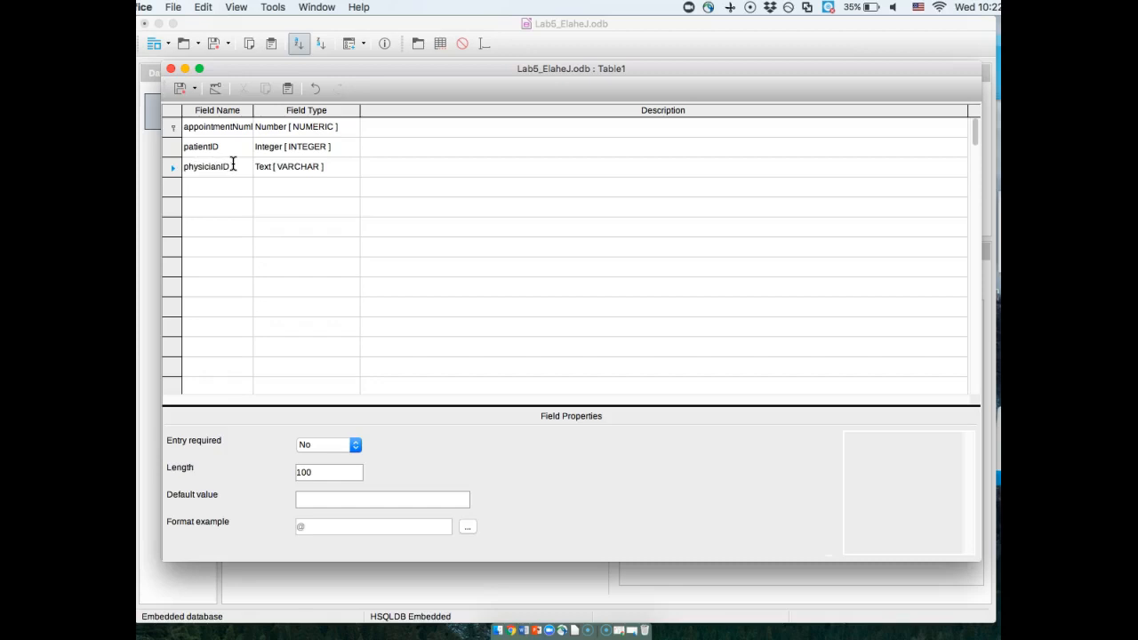
click(348, 165)
click(348, 165)
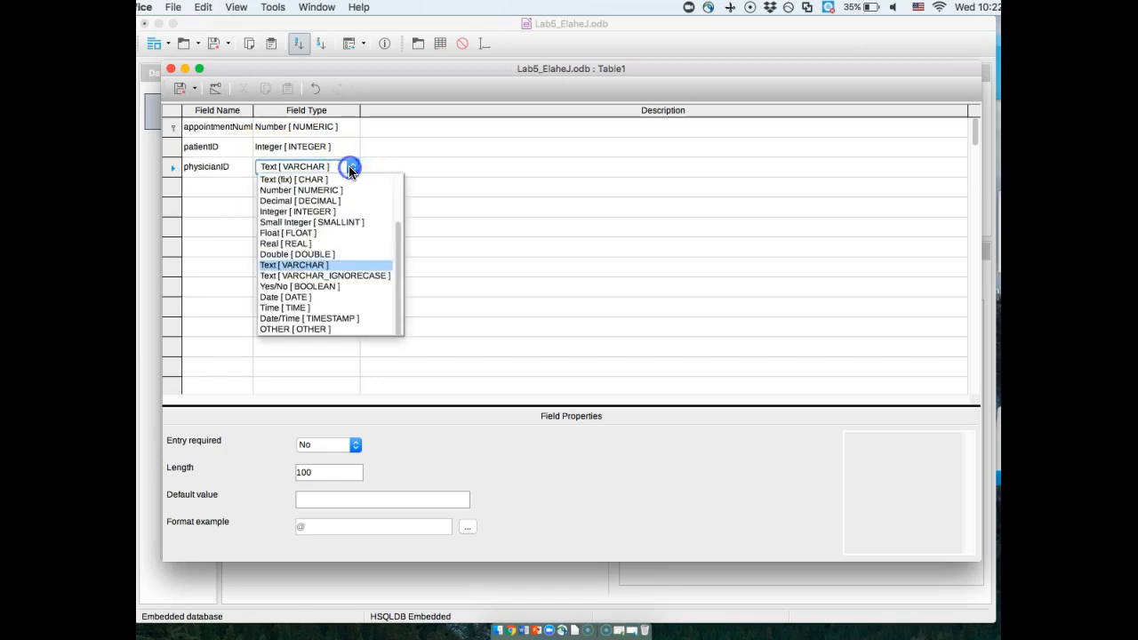
click(302, 201)
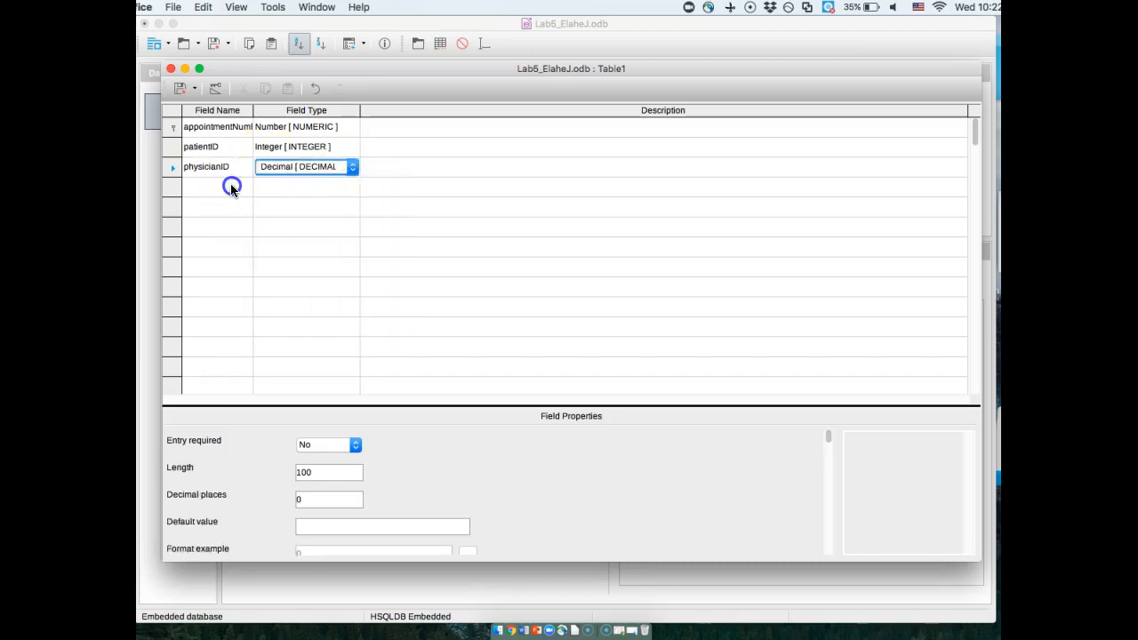
- Add a dataOfVisit field of type Date [ DATE ] and a reason field of type Text [ VARCHAR ]
click(232, 185)
text(data)
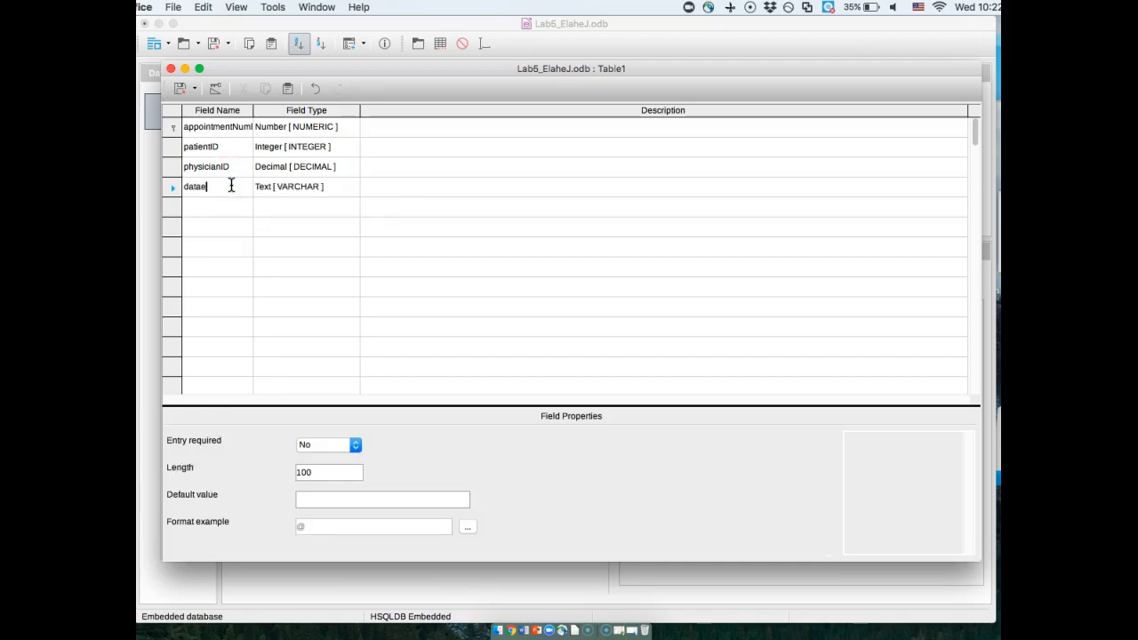
text(OfVisit)
click(348, 186)
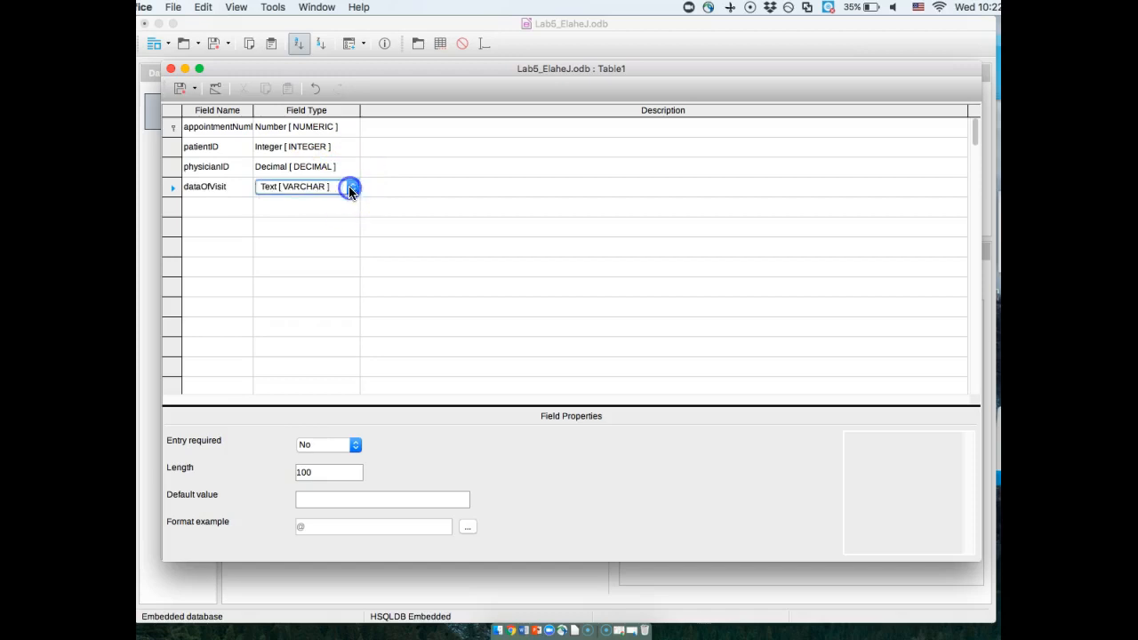
click(352, 186)
click(294, 317)
click(220, 210)
text(reason)
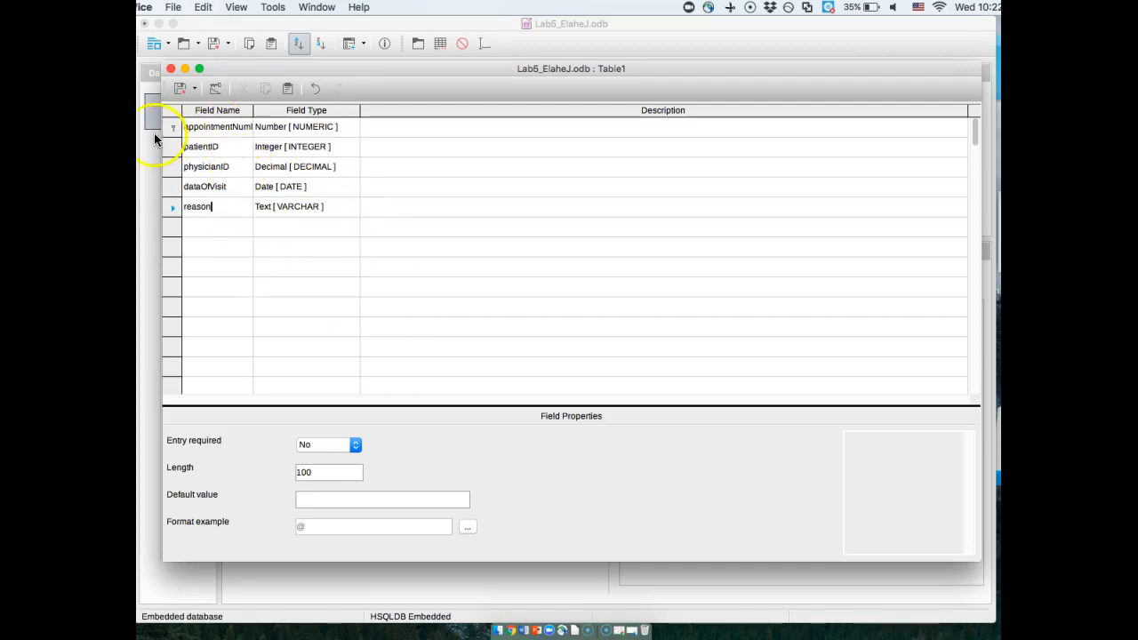
- Save the new table under the name appointment and close its design
click(182, 89)
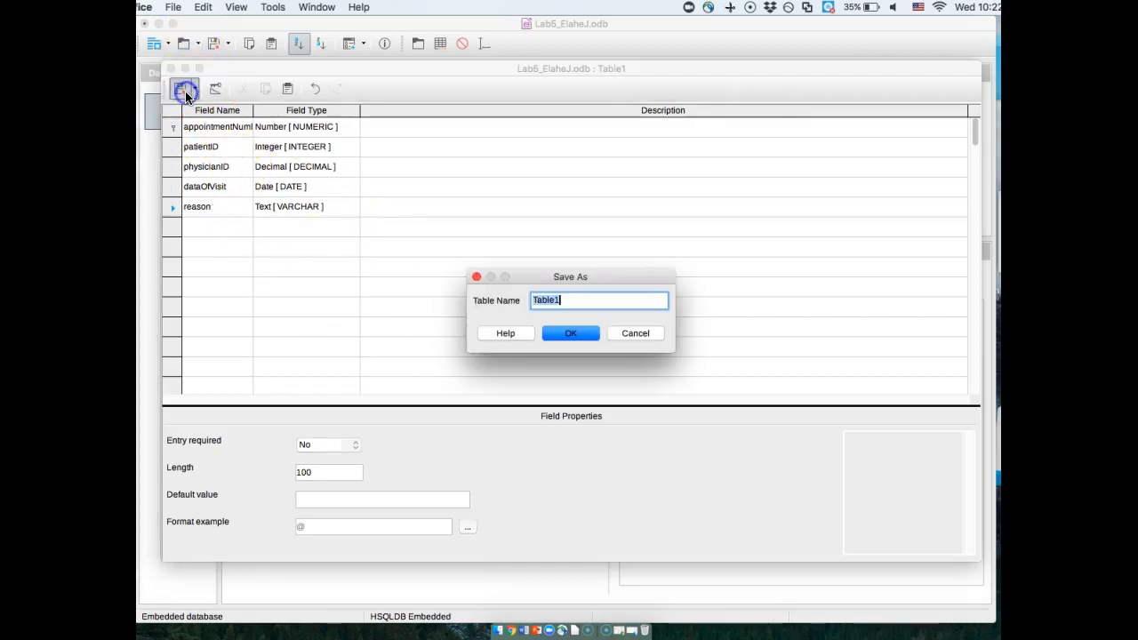
text(Appointment)
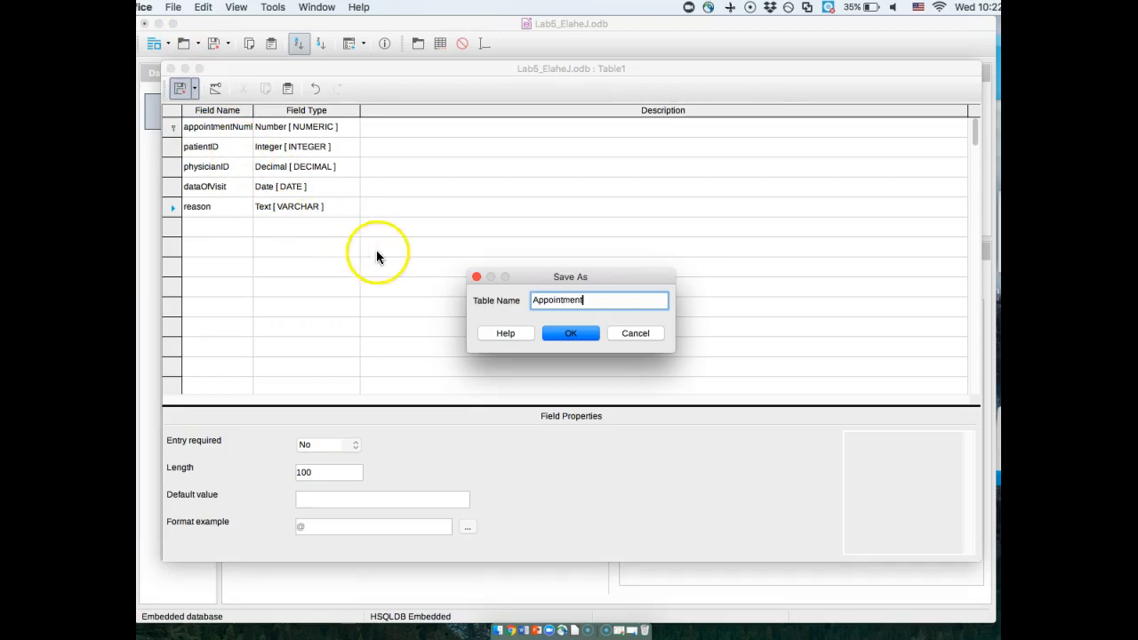
click(532, 301)
key(Delete)
text(a)
click(563, 335)
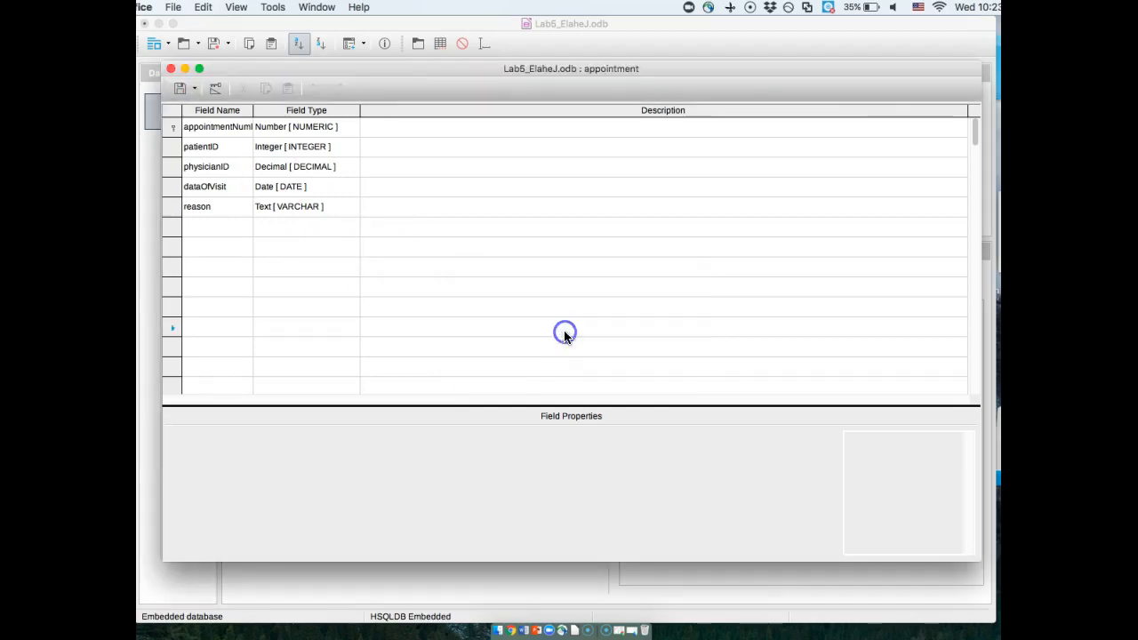
click(172, 148)
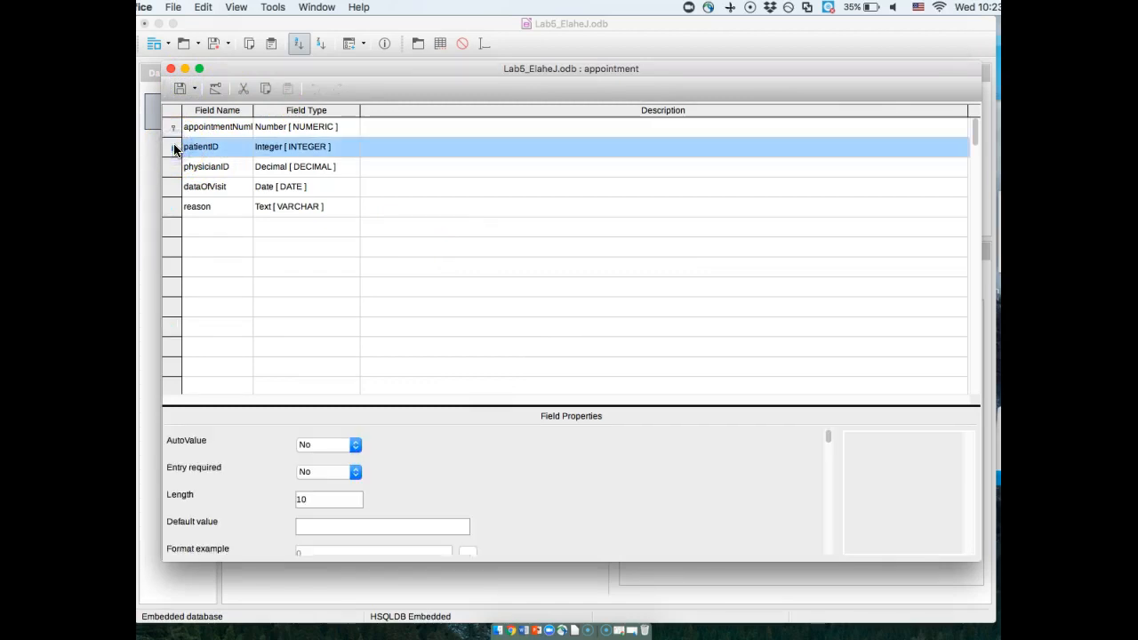
key(shift+Down)
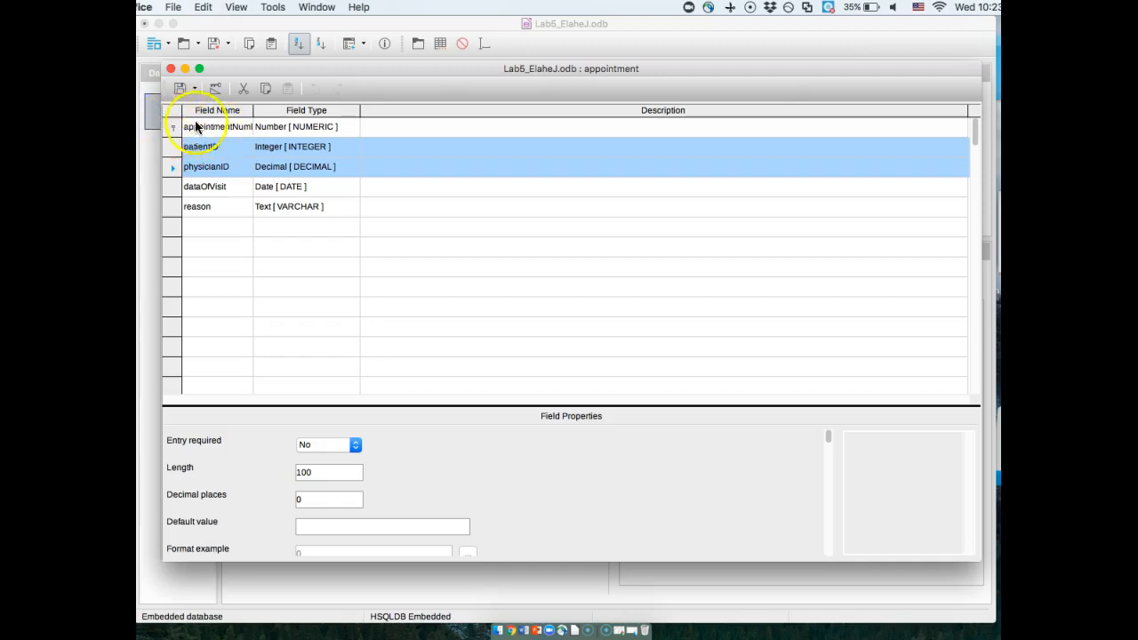
click(170, 69)
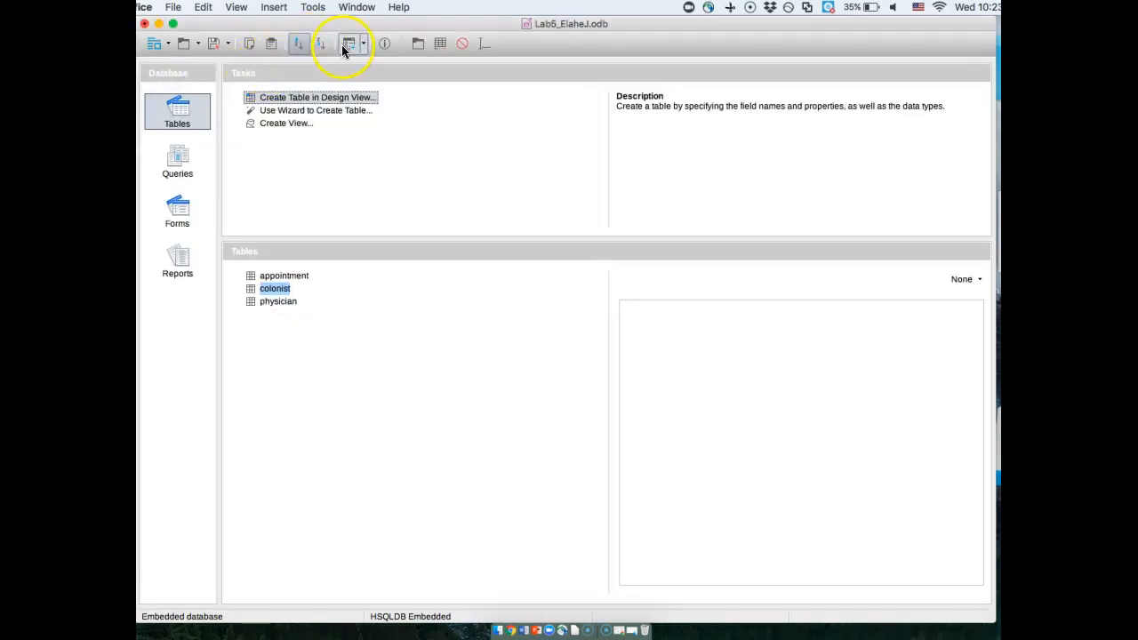
- Open the database's relationship design, add the appointment table and place it below and between the colonist and physician tables
click(312, 8)
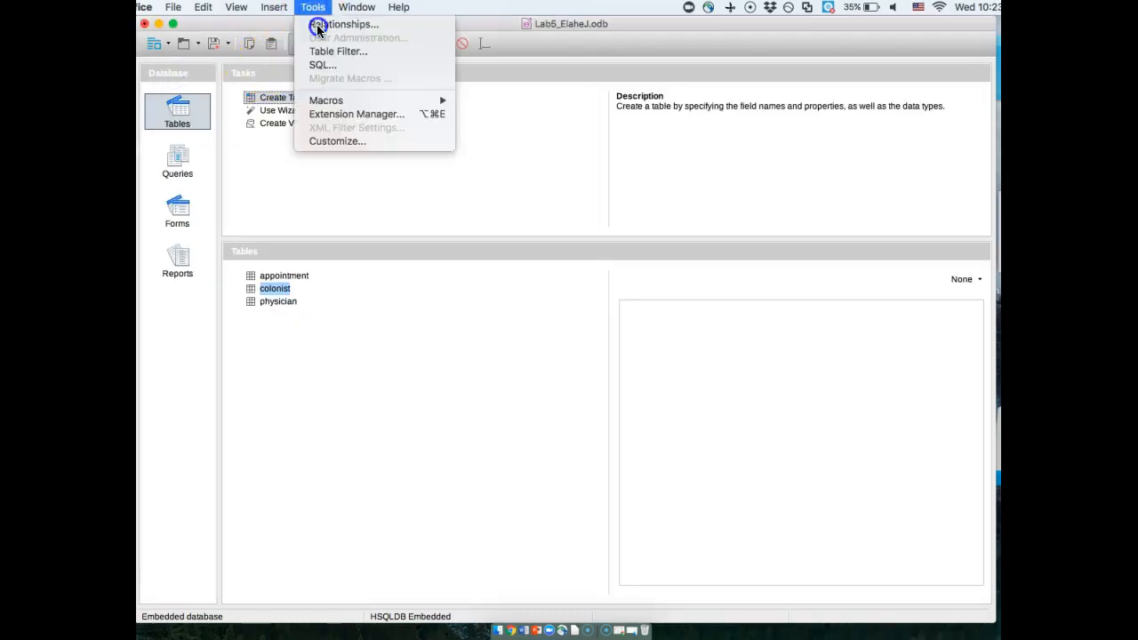
click(318, 24)
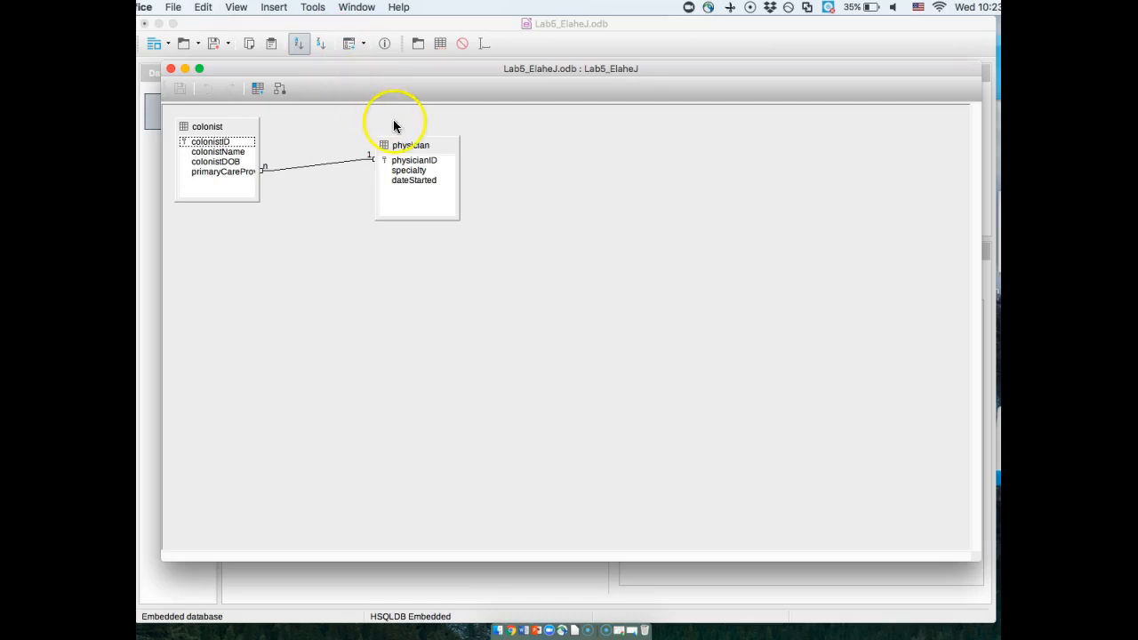
click(309, 265)
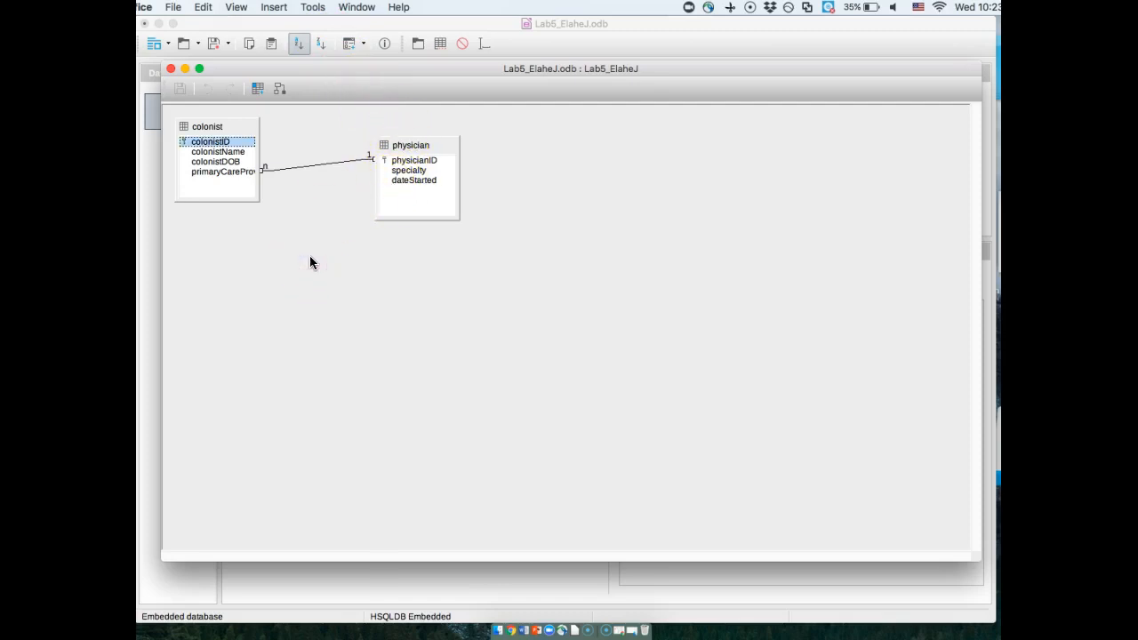
click(339, 260)
click(275, 8)
mouse_move(312, 9)
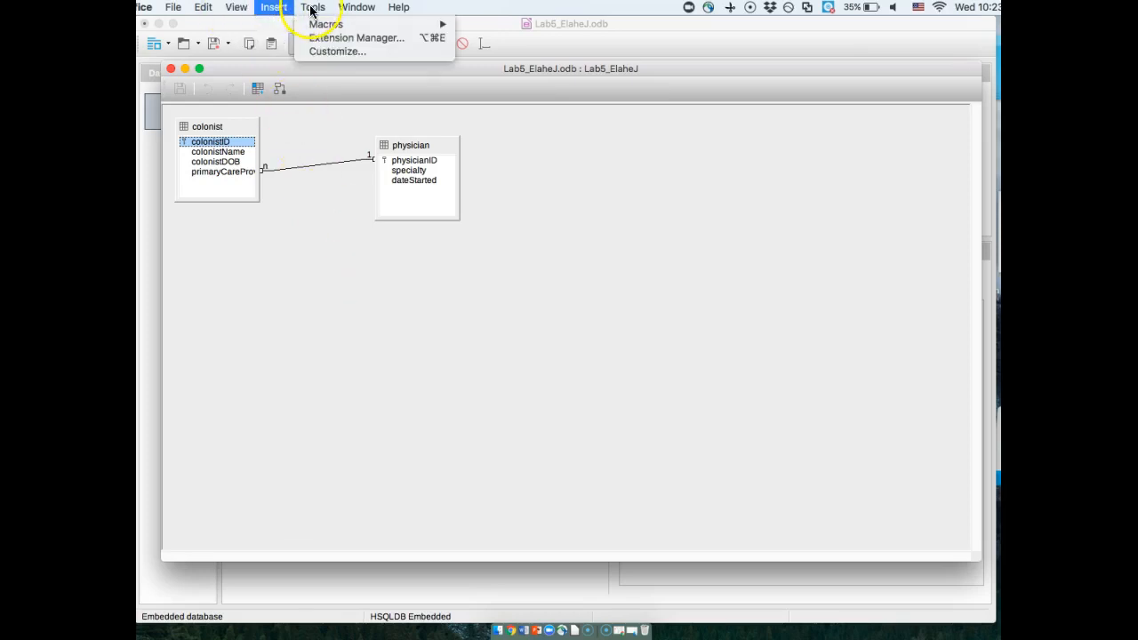
mouse_move(275, 11)
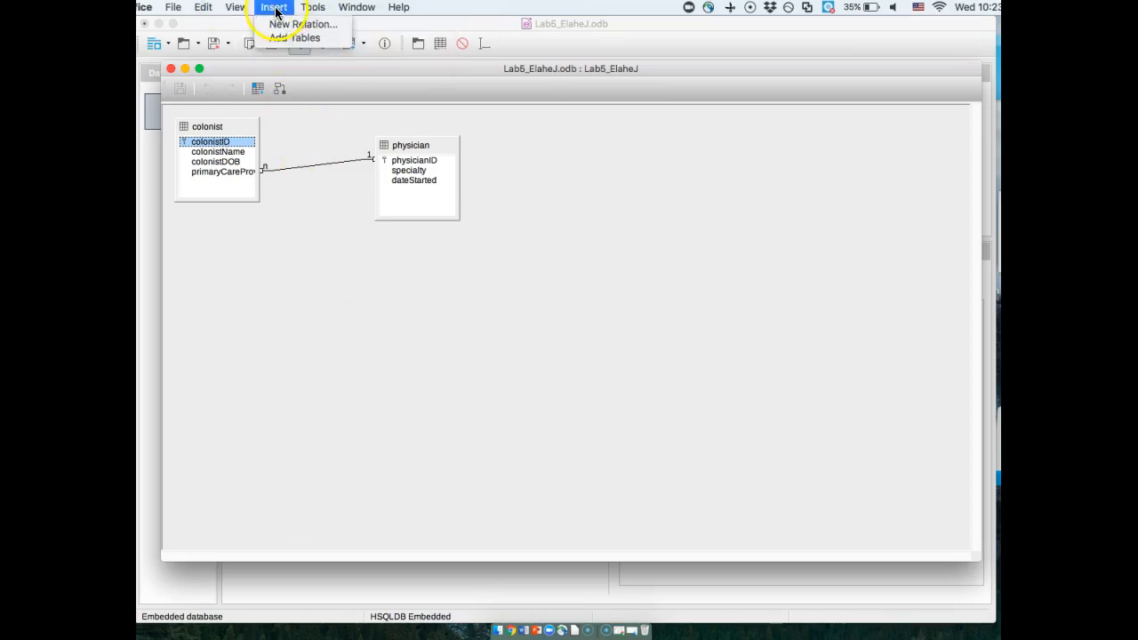
click(284, 37)
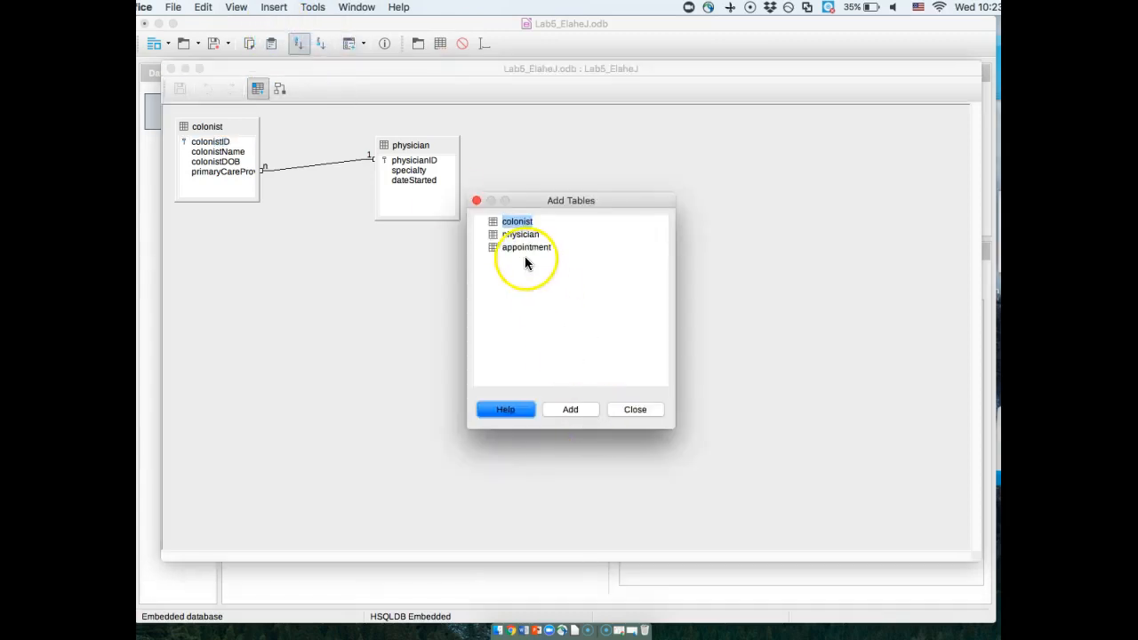
click(526, 248)
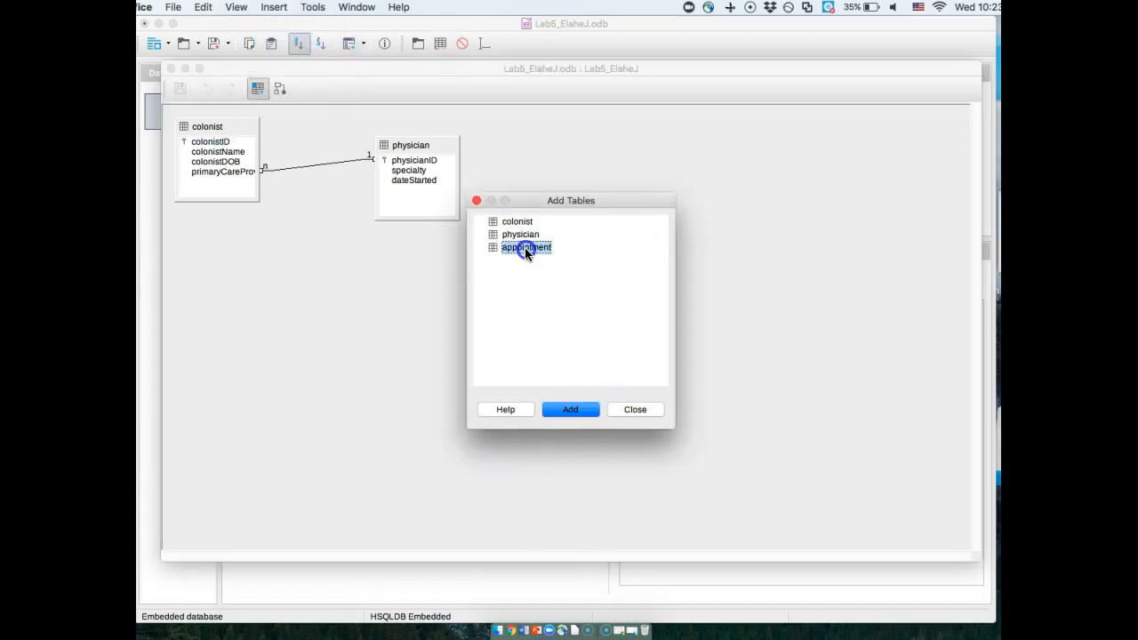
click(571, 409)
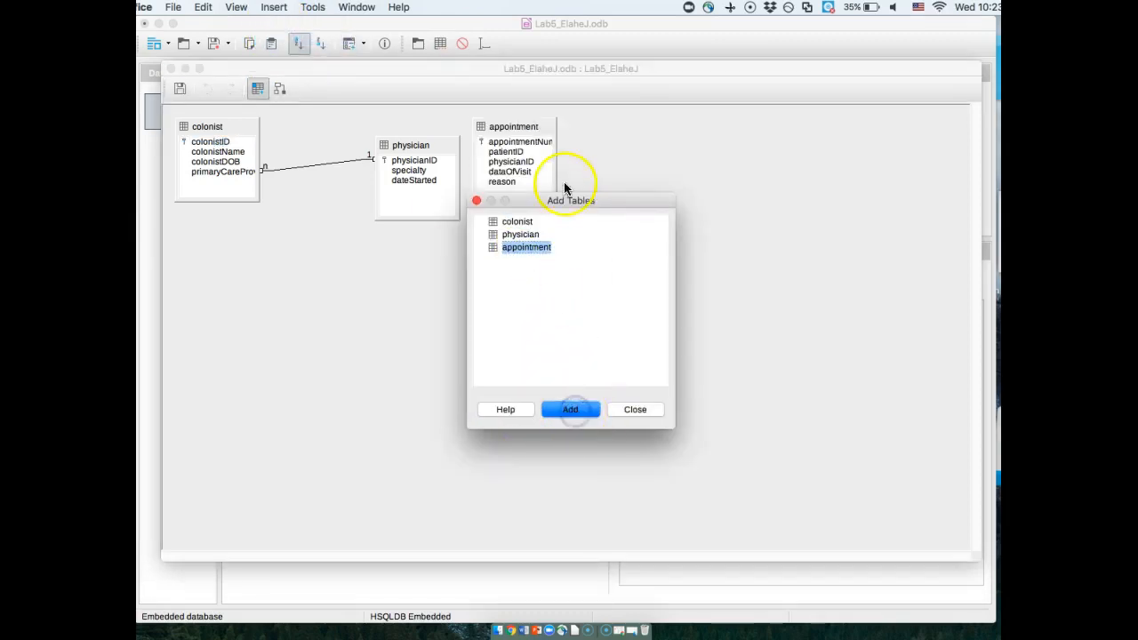
click(632, 410)
drag(518, 140, 327, 260)
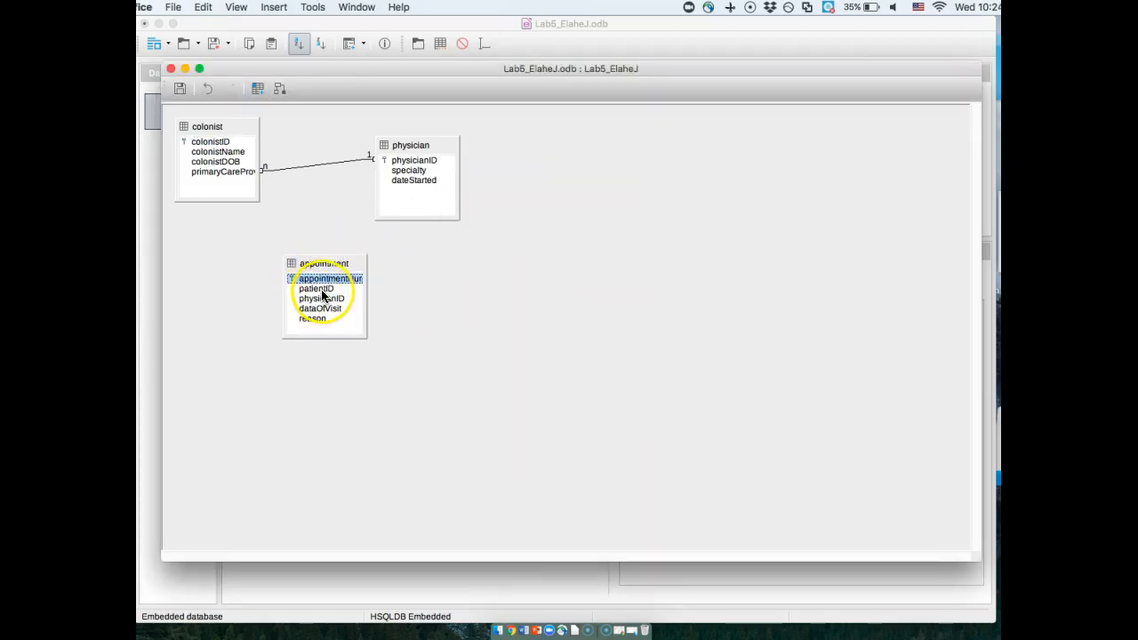
- Link the appointment table's patientID to colonistID and its physicianID to the physician table's physicianID, spacing the tables so the links are readable
drag(314, 292, 229, 145)
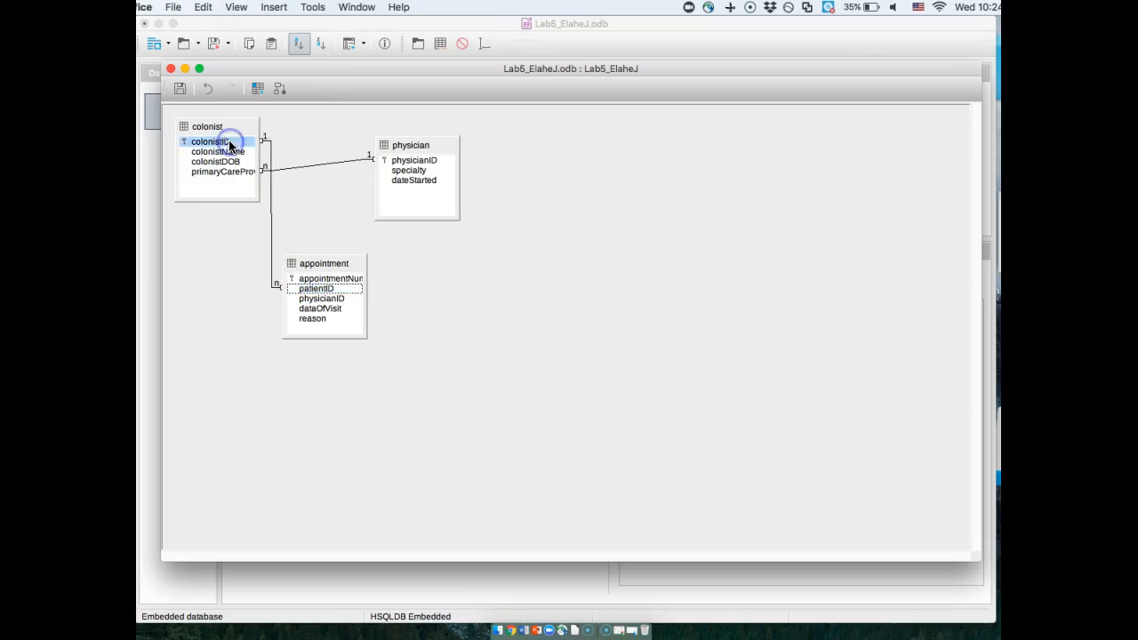
drag(337, 263, 359, 269)
drag(421, 143, 454, 134)
drag(358, 303, 445, 158)
drag(224, 126, 223, 131)
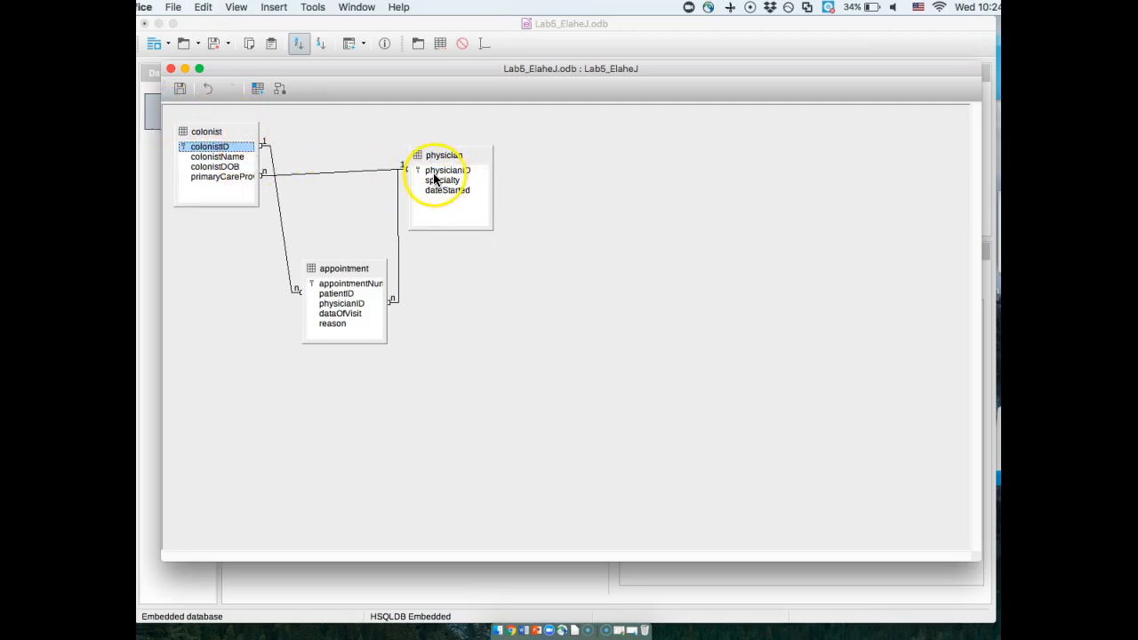